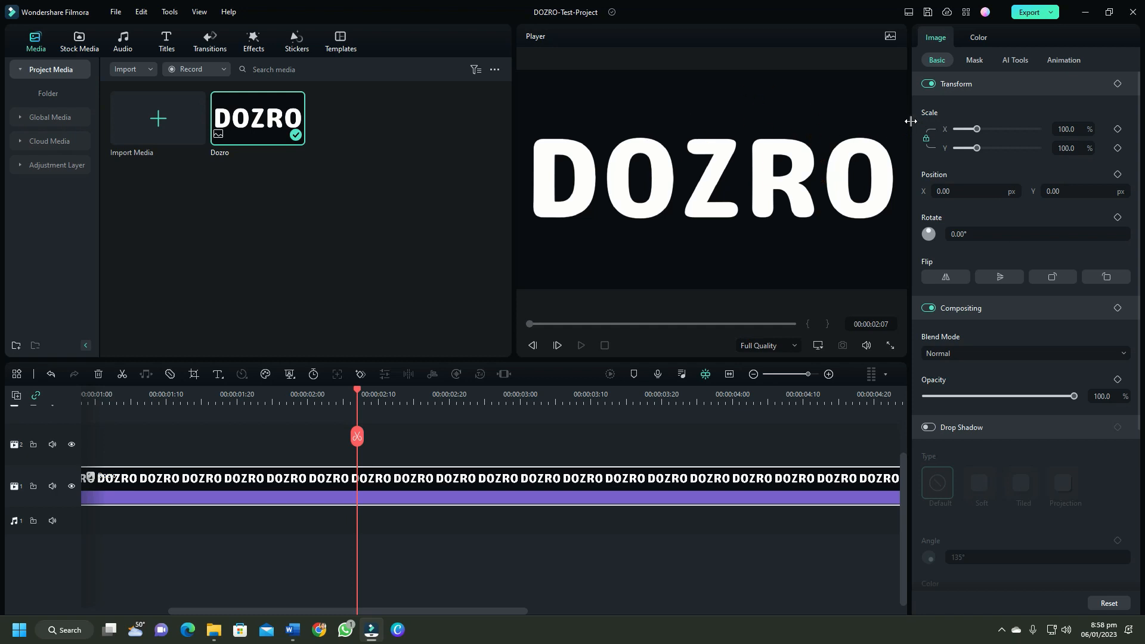
# - Resize the workspace so the properties area, media library and timeline are smaller and the video preview is larger
pyautogui.moveTo(912, 121); pyautogui.dragTo(964, 131)
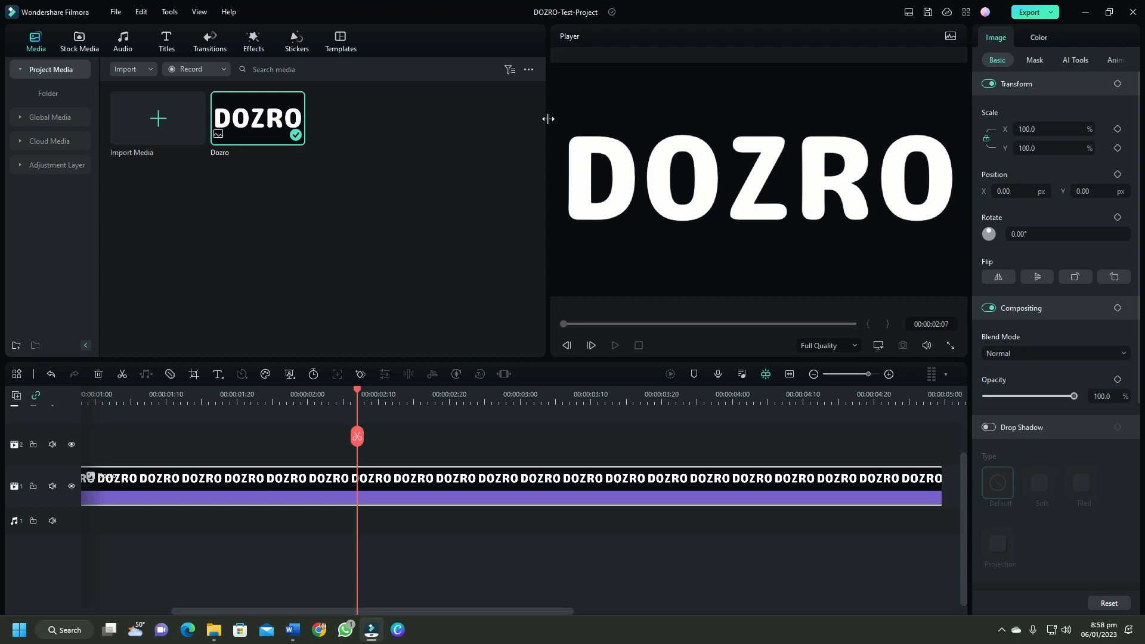
pyautogui.moveTo(548, 118); pyautogui.dragTo(427, 125)
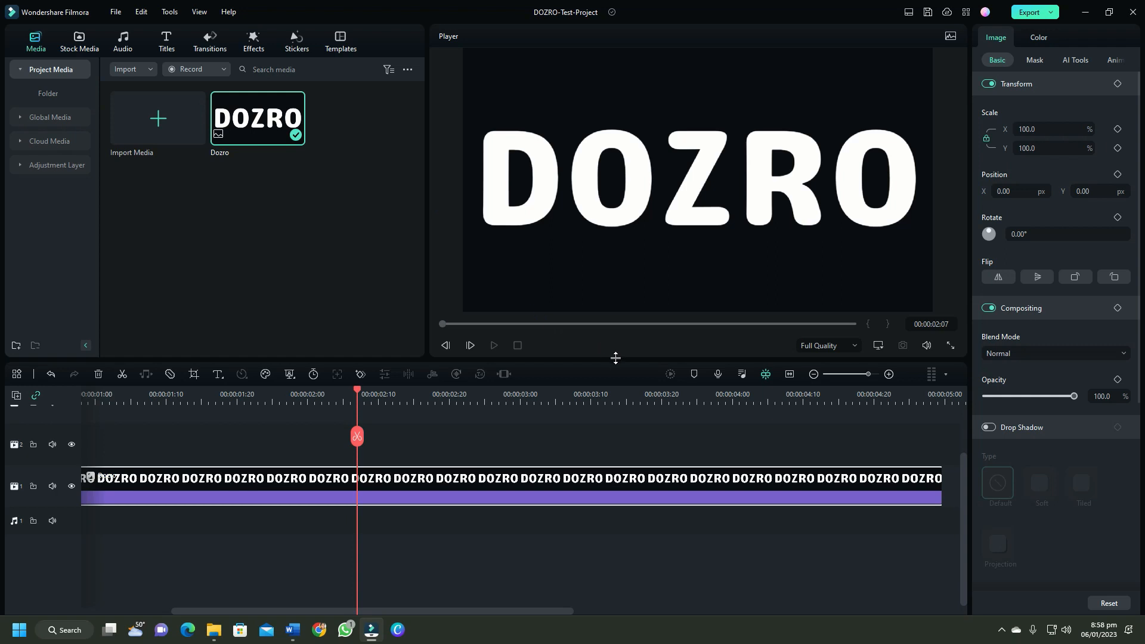
pyautogui.moveTo(615, 358)
pyautogui.mouseDown()
pyautogui.moveTo(624, 386)
pyautogui.moveTo(624, 370)
pyautogui.mouseUp()
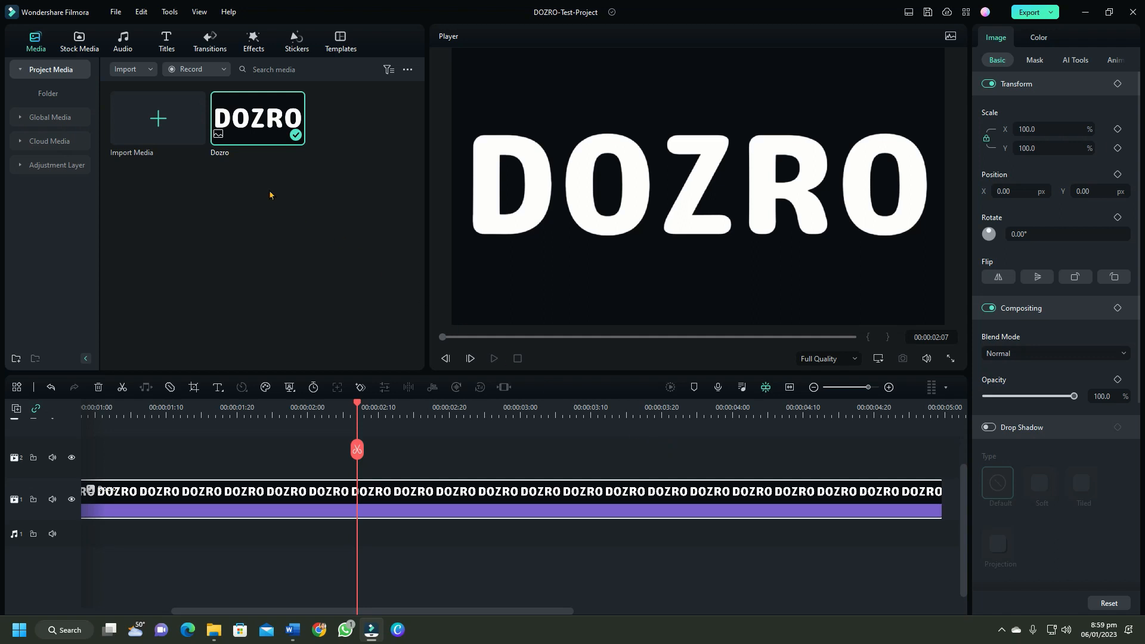
# - Save the current project
pyautogui.click(110, 18)
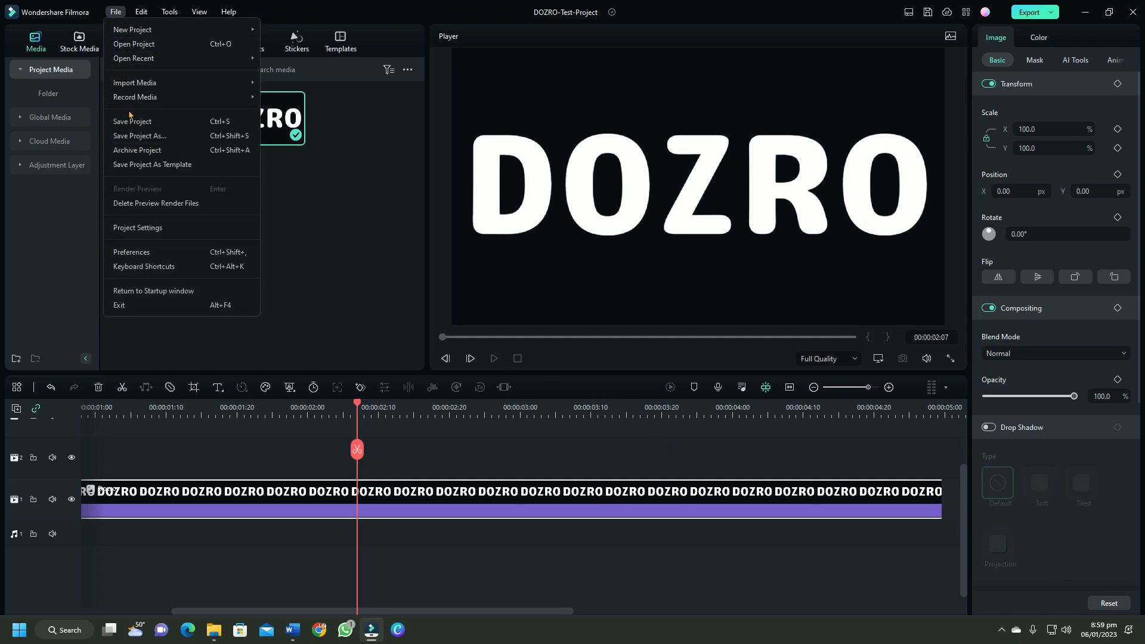
pyautogui.click(139, 135)
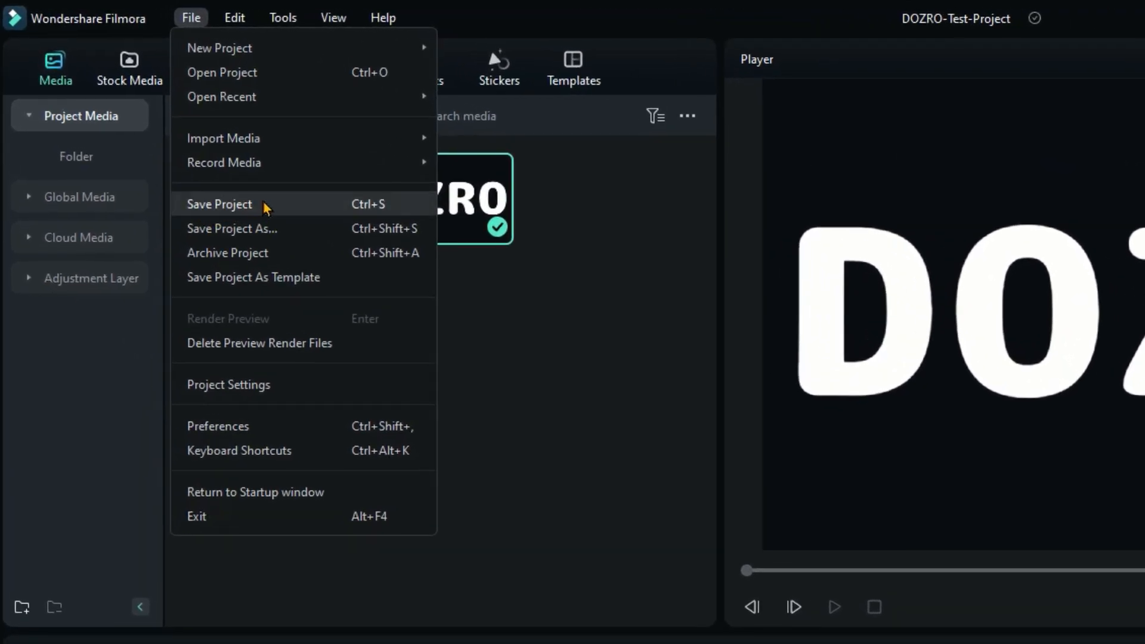
pyautogui.click(239, 209)
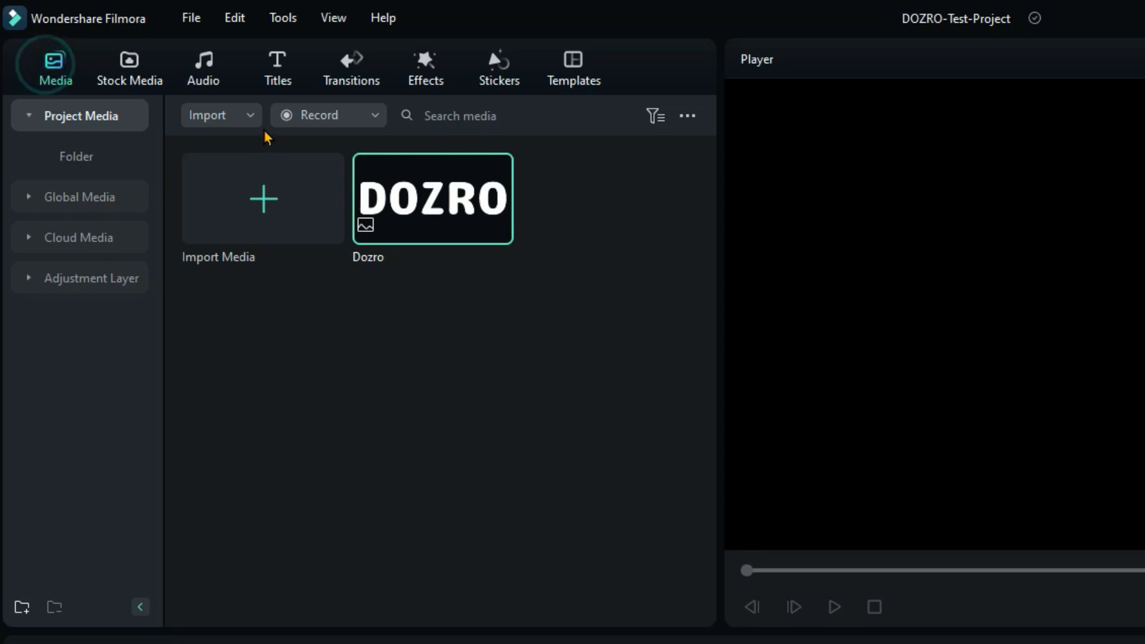
# - Import the video 20221216_005934 into the project media and place it at the start of the first video track
pyautogui.click(251, 118)
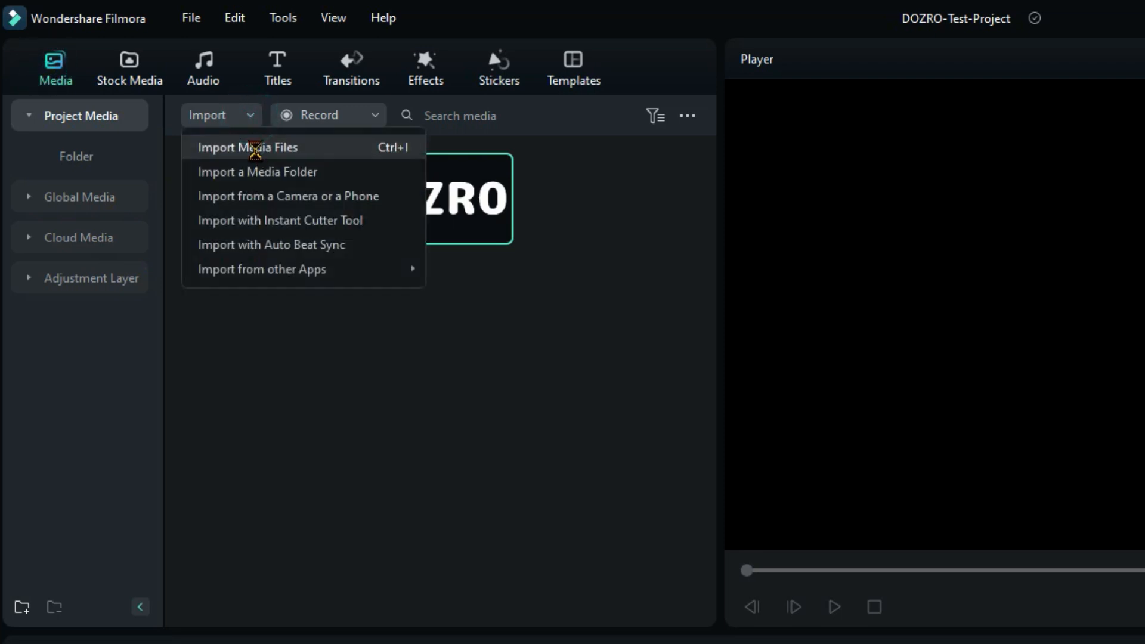
pyautogui.click(255, 148)
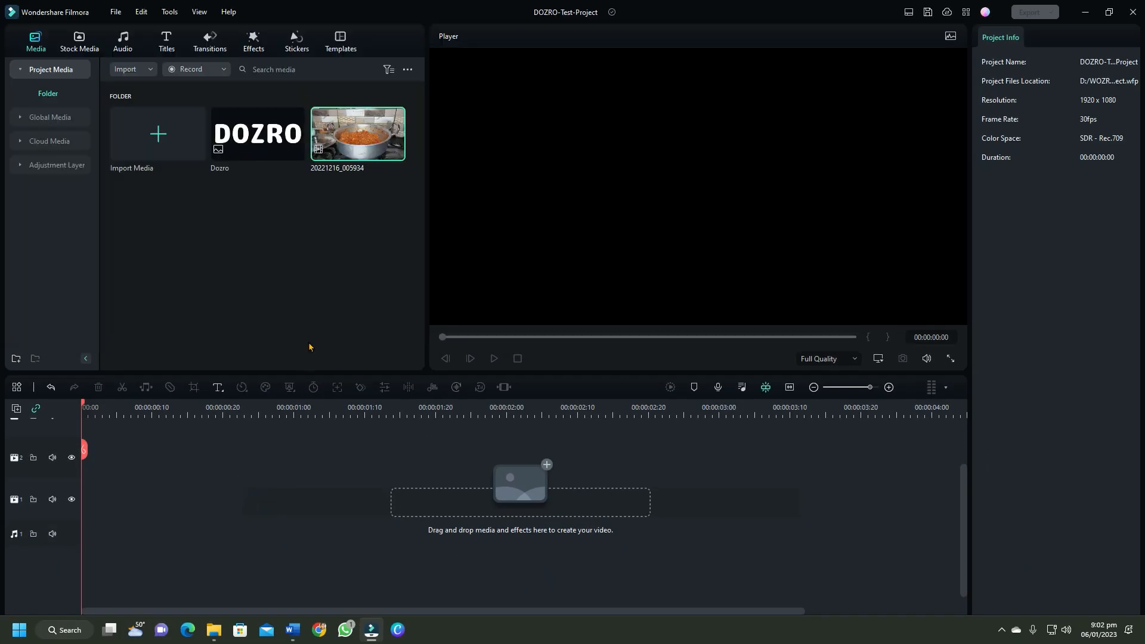
pyautogui.moveTo(358, 146); pyautogui.dragTo(90, 511)
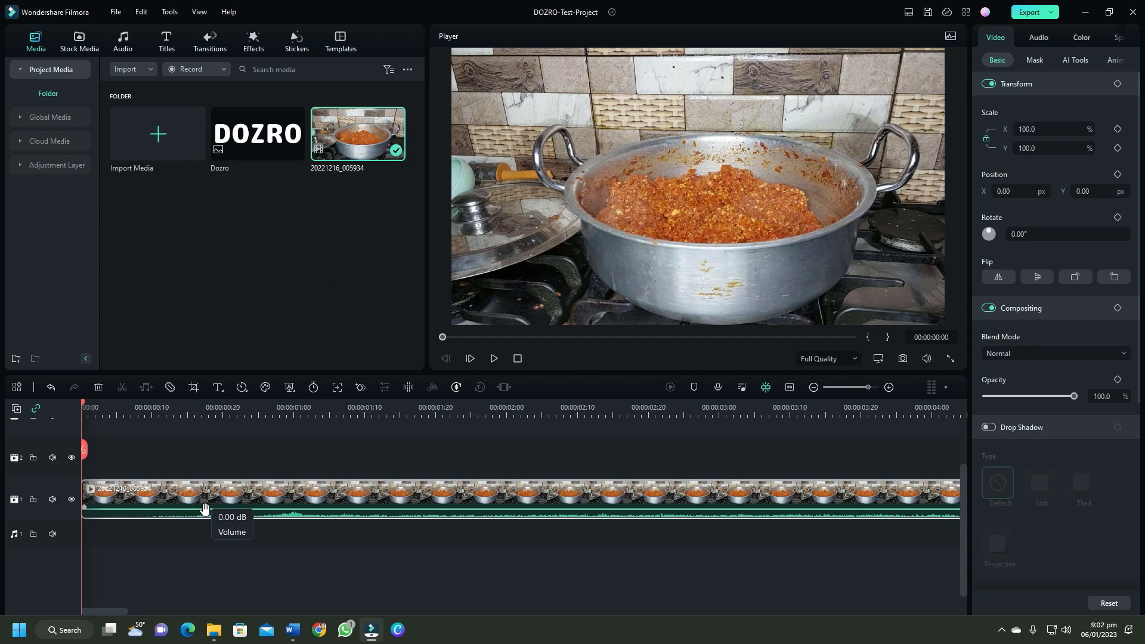
pyautogui.hotkey('ctrl', 'z')
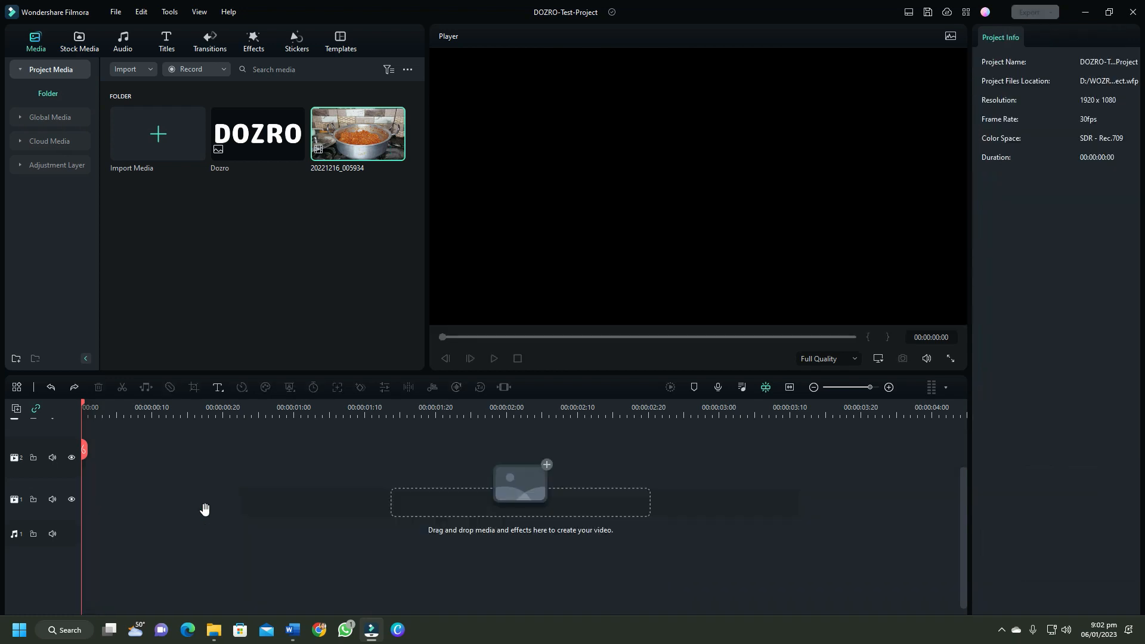
pyautogui.click(396, 151)
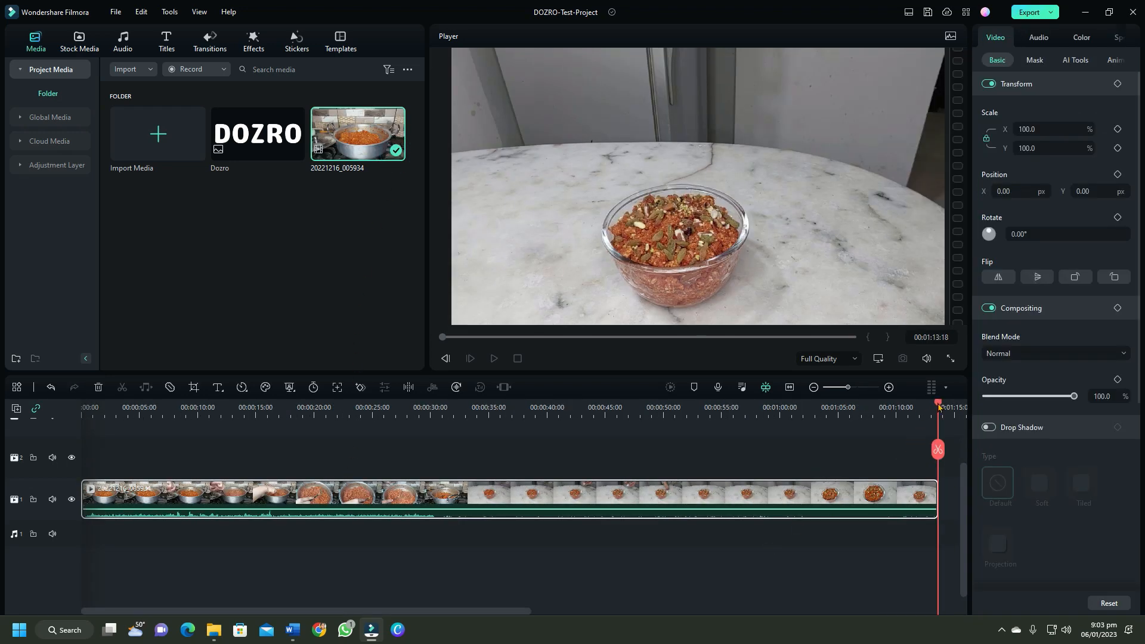
# - Split the cooking video on the timeline at 00:00:32:14 and at 00:00:30:02
pyautogui.moveTo(940, 407); pyautogui.dragTo(460, 434)
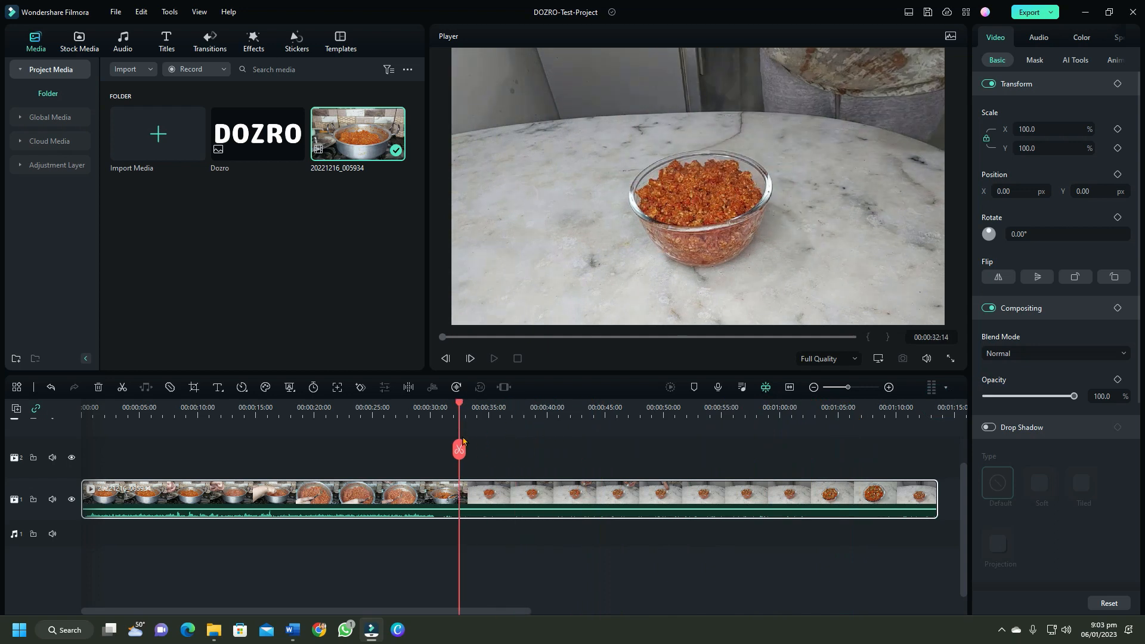
pyautogui.click(460, 451)
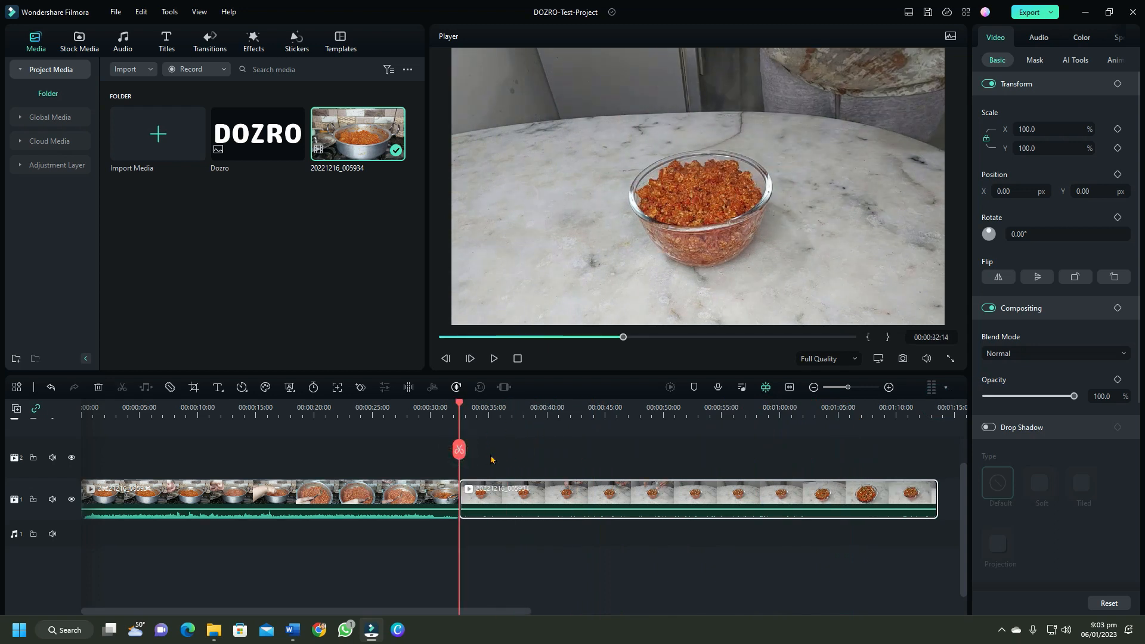
pyautogui.moveTo(463, 406); pyautogui.dragTo(433, 407)
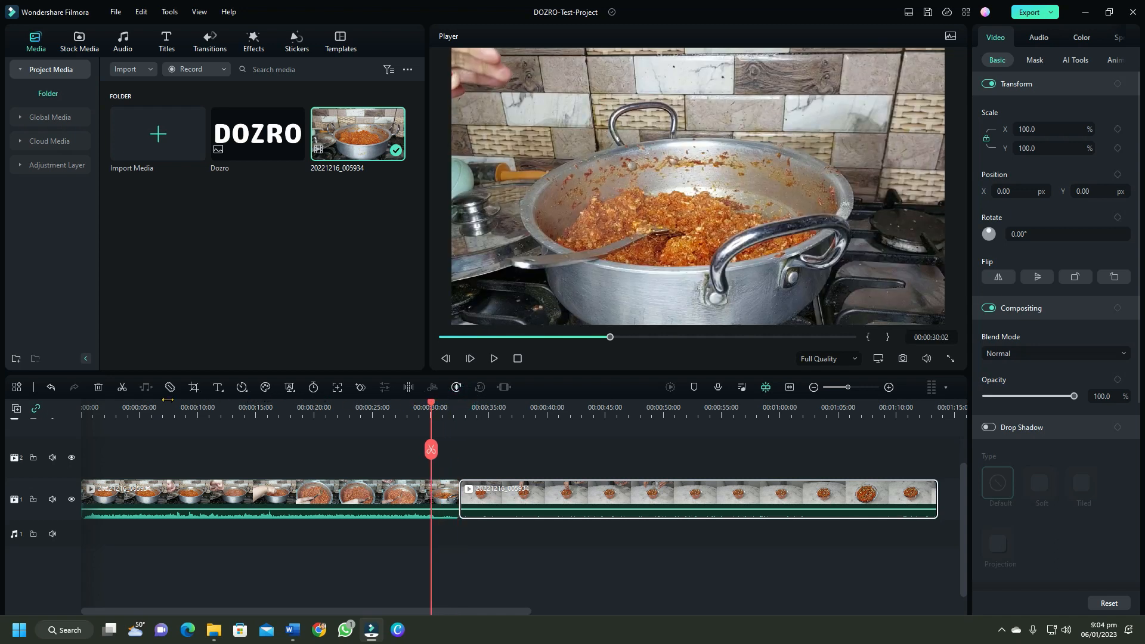
pyautogui.click(119, 389)
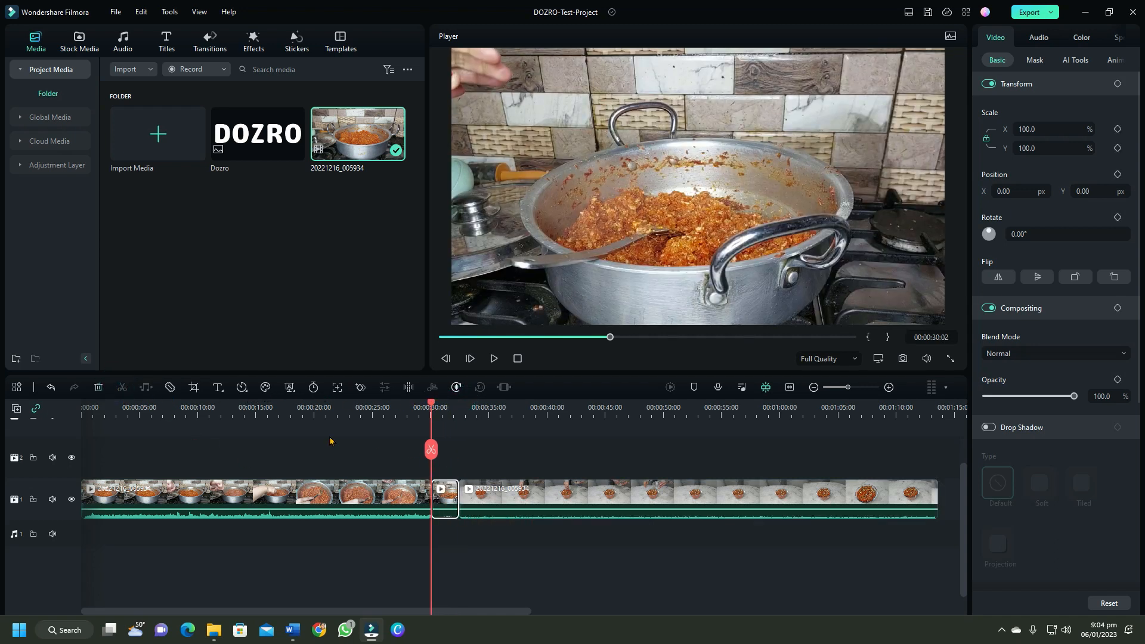
# - Use the Quick Split tool to cut the bowl footage at several points between about 35 and 47 seconds
pyautogui.click(170, 387)
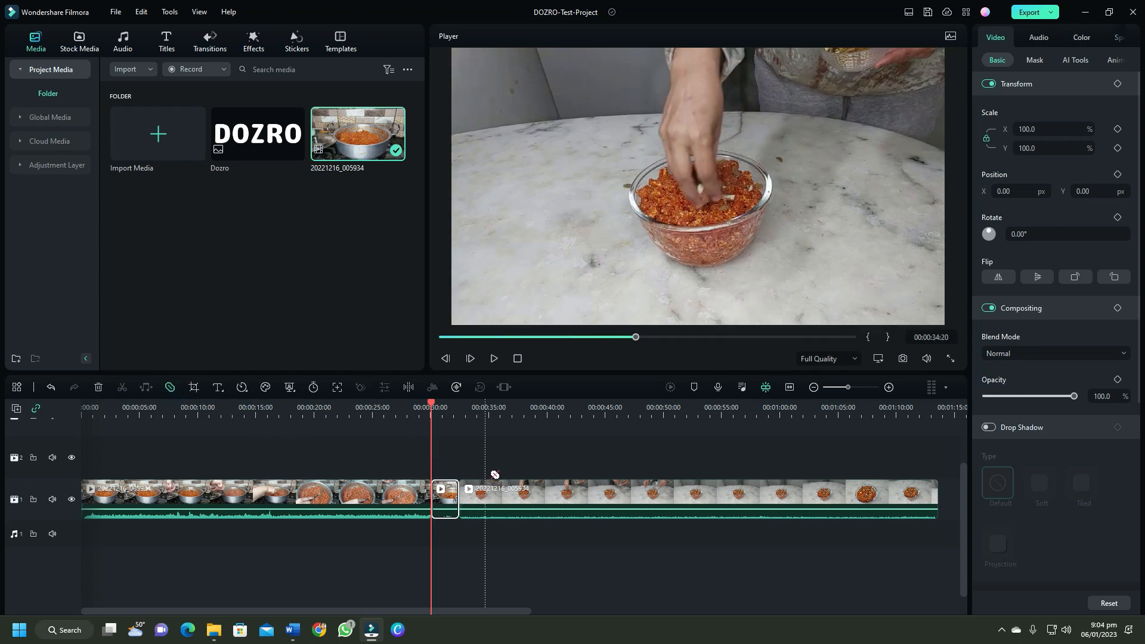
pyautogui.click(486, 466)
pyautogui.click(490, 488)
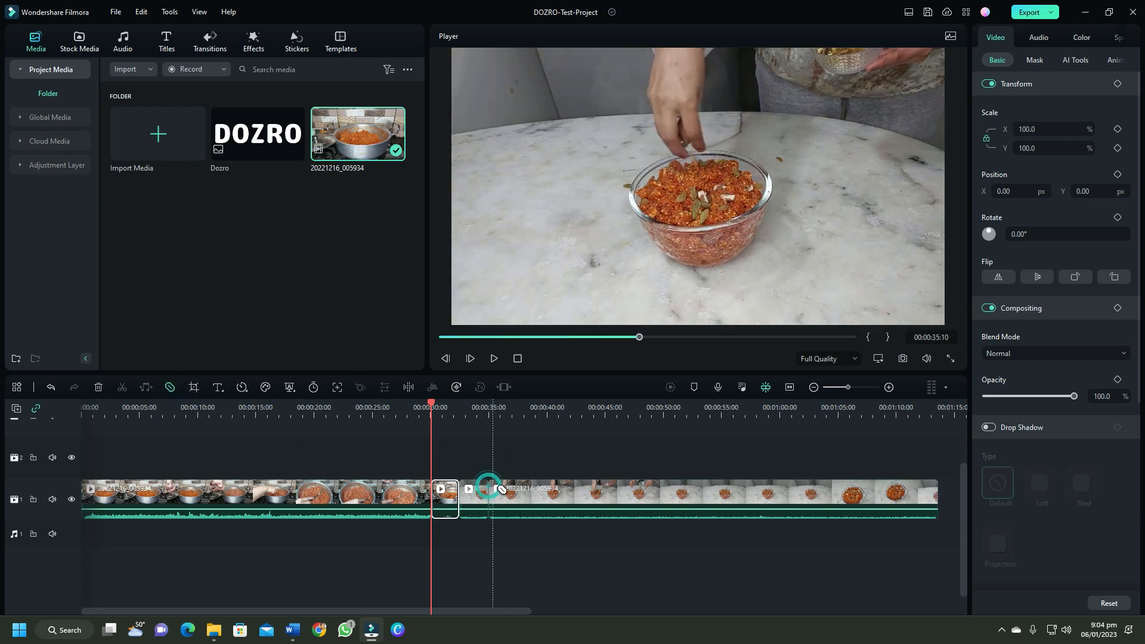
pyautogui.click(530, 491)
pyautogui.click(550, 491)
pyautogui.click(583, 491)
pyautogui.click(600, 490)
pyautogui.click(628, 491)
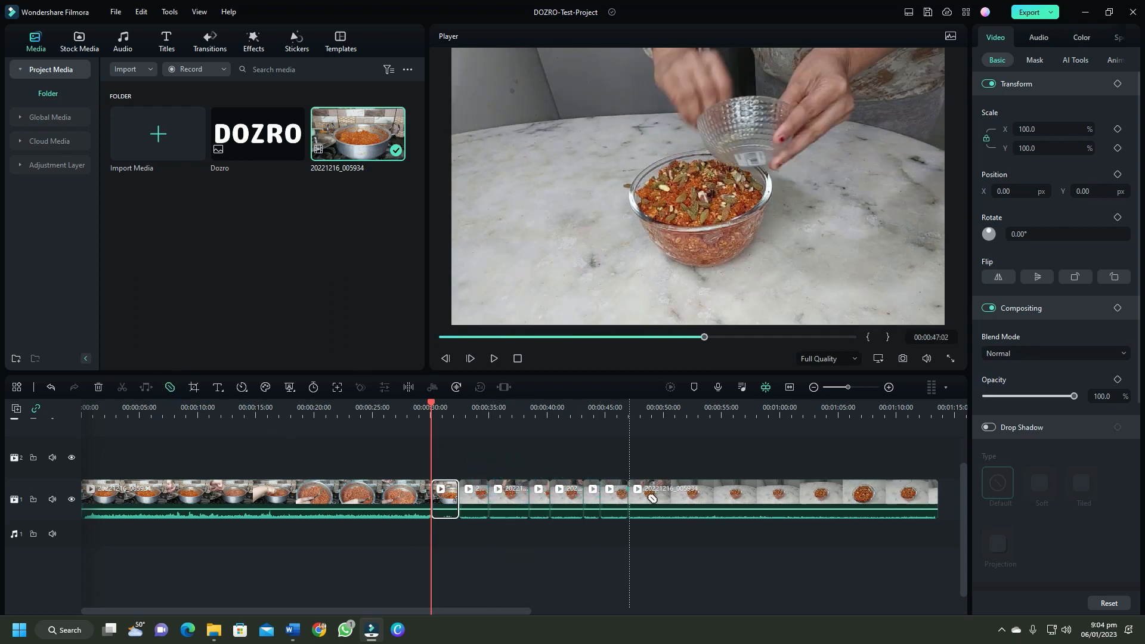
pyautogui.click(681, 489)
# - Make three more Quick Split cuts in the pot footage at about 24, 26 and 28 seconds
pyautogui.click(363, 491)
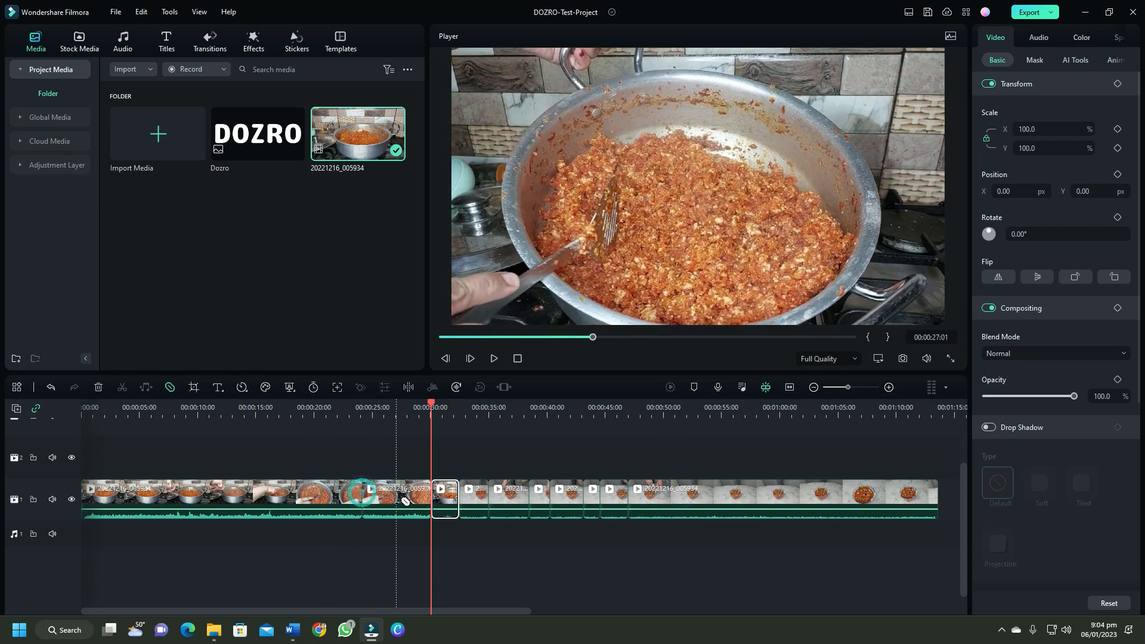
pyautogui.click(388, 491)
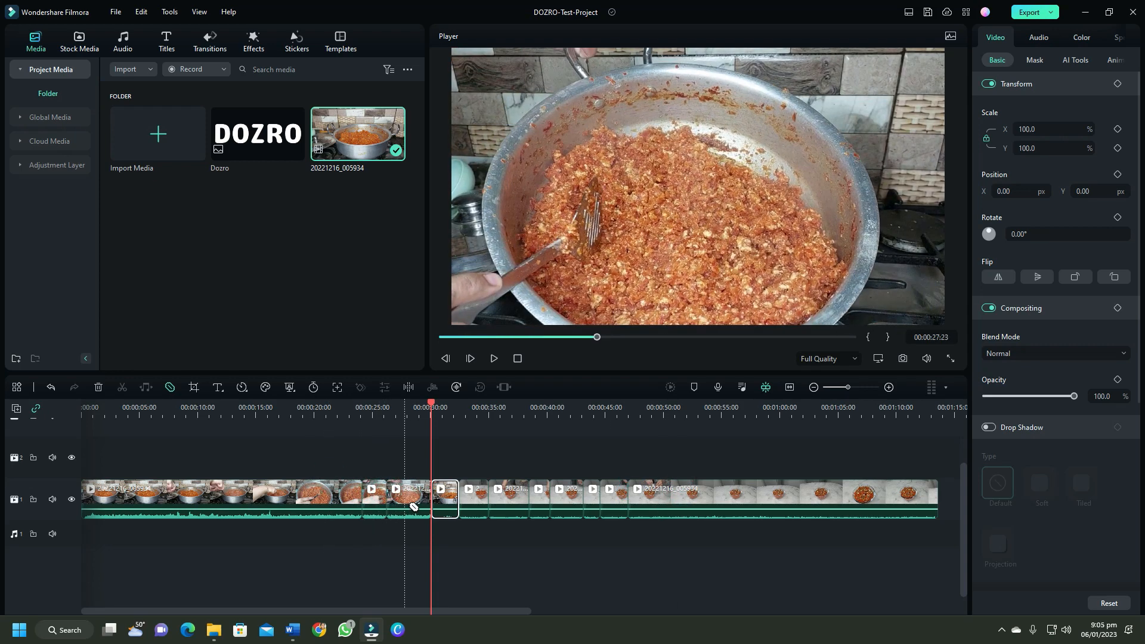
pyautogui.click(406, 490)
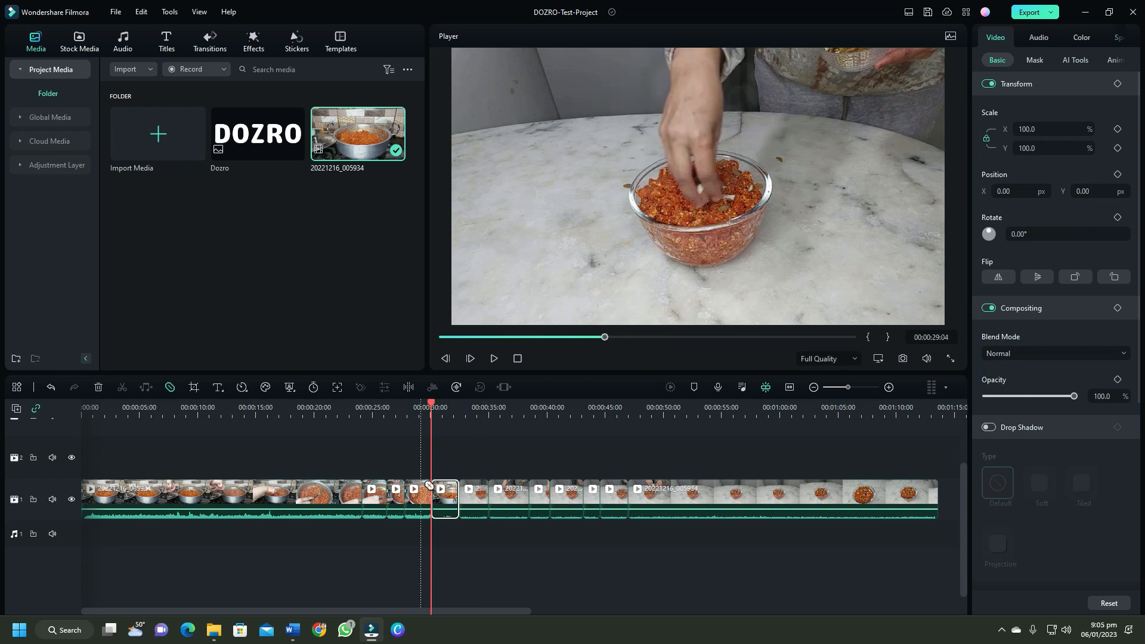
pyautogui.click(171, 388)
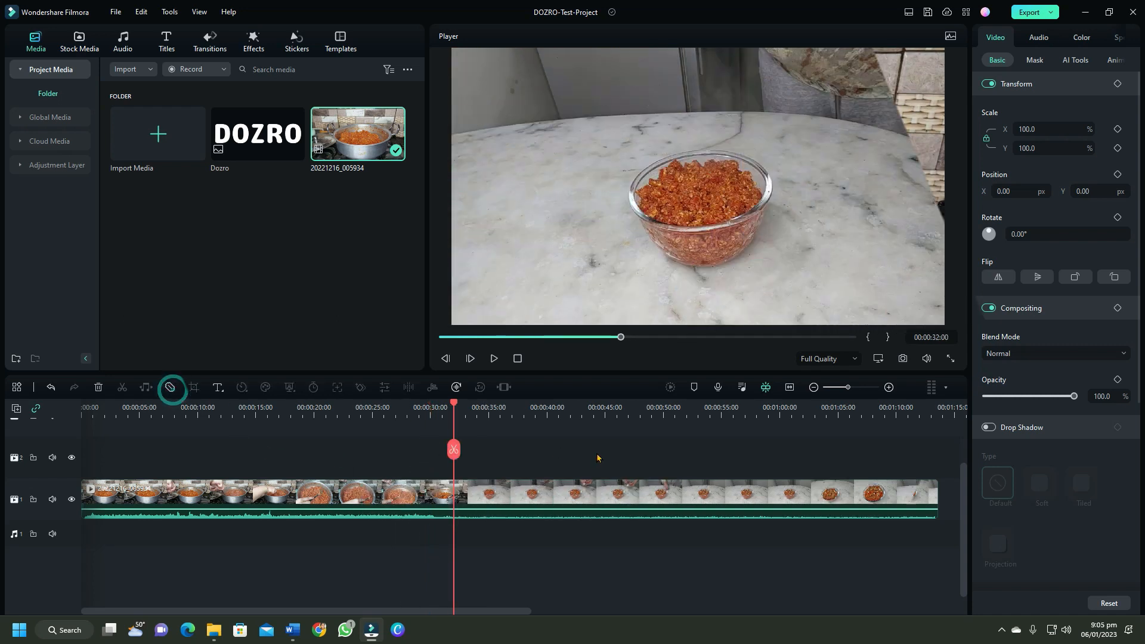
# - Split the video at 00:00:32:00 and 00:00:33:29 and delete the short segment between the cuts
pyautogui.click(597, 458)
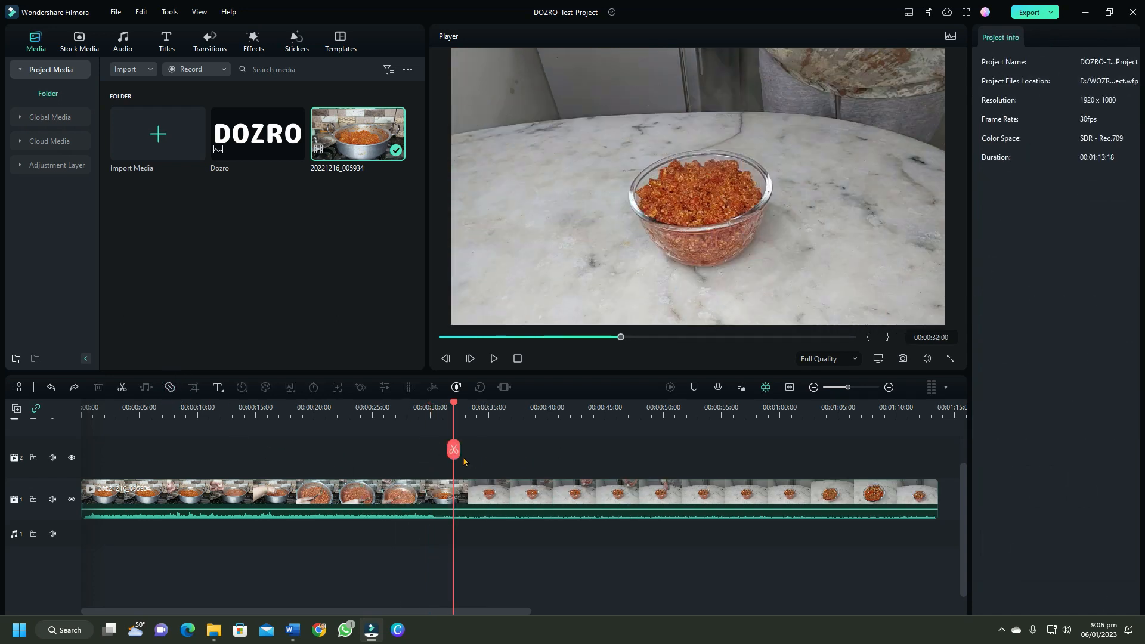
pyautogui.click(454, 449)
pyautogui.moveTo(455, 409); pyautogui.dragTo(478, 416)
pyautogui.click(477, 449)
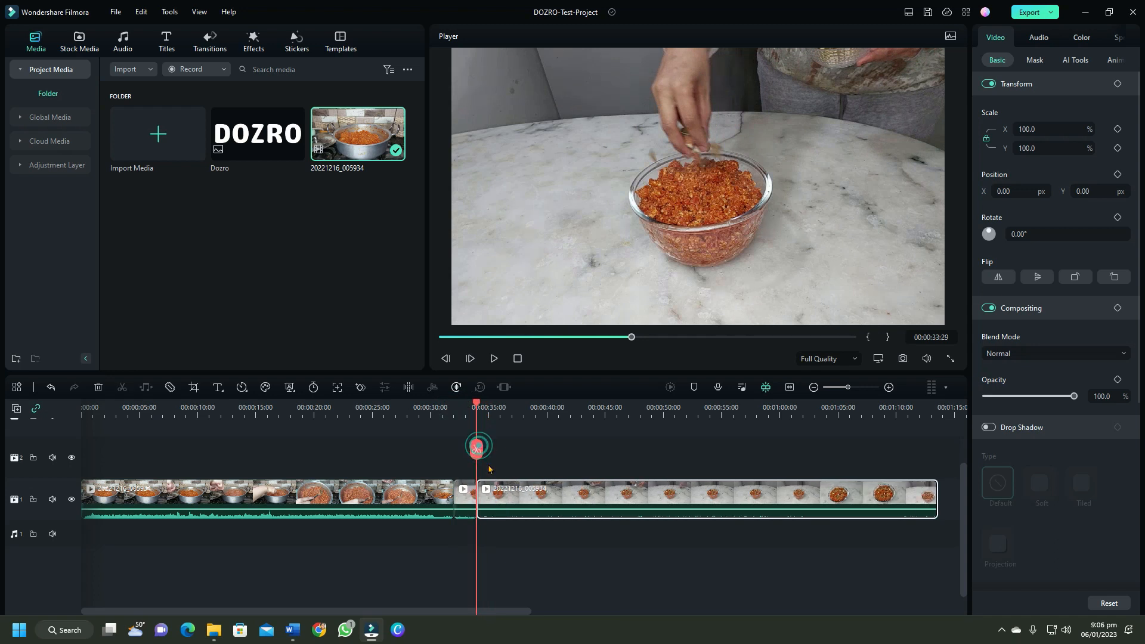
pyautogui.click(469, 505)
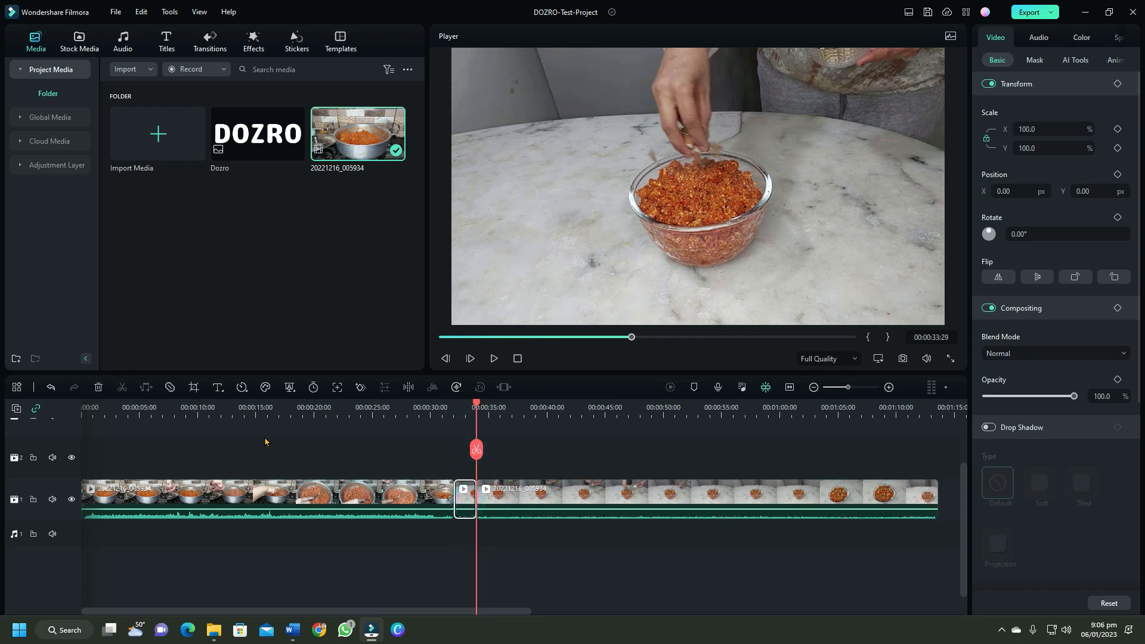
pyautogui.click(99, 387)
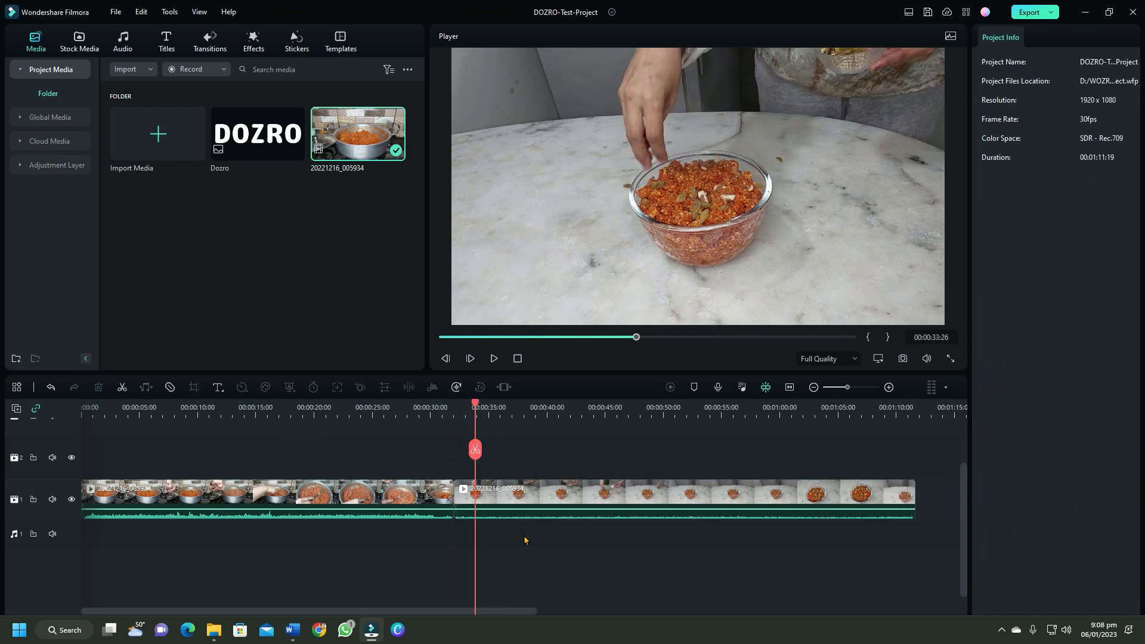
# - Enlarge the second clip to about 137% scale and reposition it in the preview so the bowl is framed closer
pyautogui.click(529, 503)
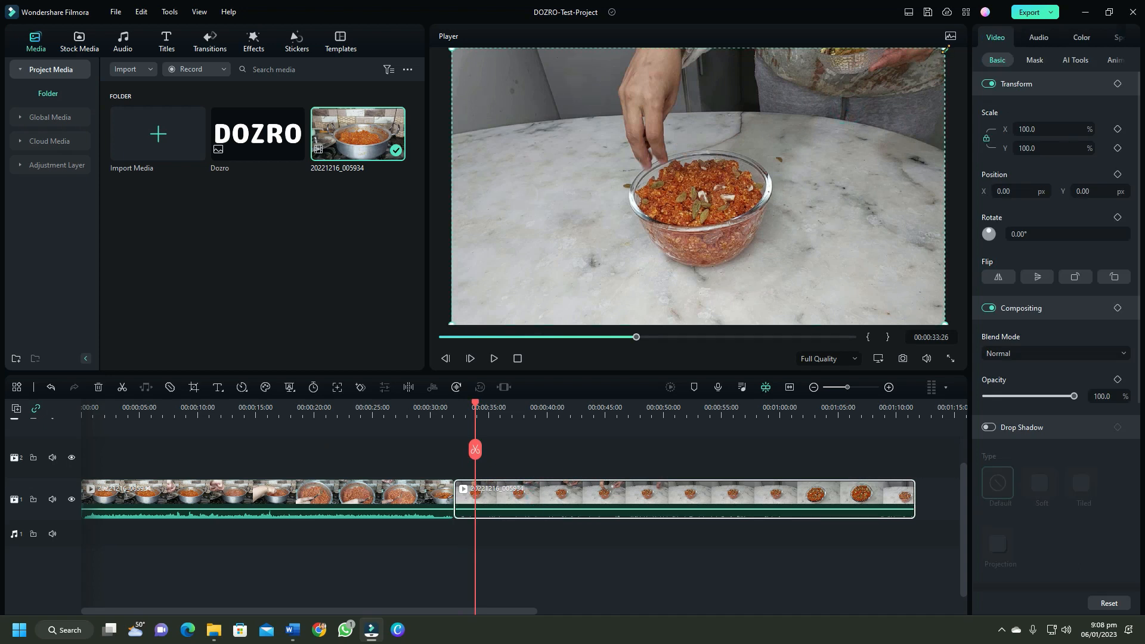
pyautogui.moveTo(944, 49); pyautogui.dragTo(1110, 6)
pyautogui.moveTo(841, 197); pyautogui.dragTo(764, 195)
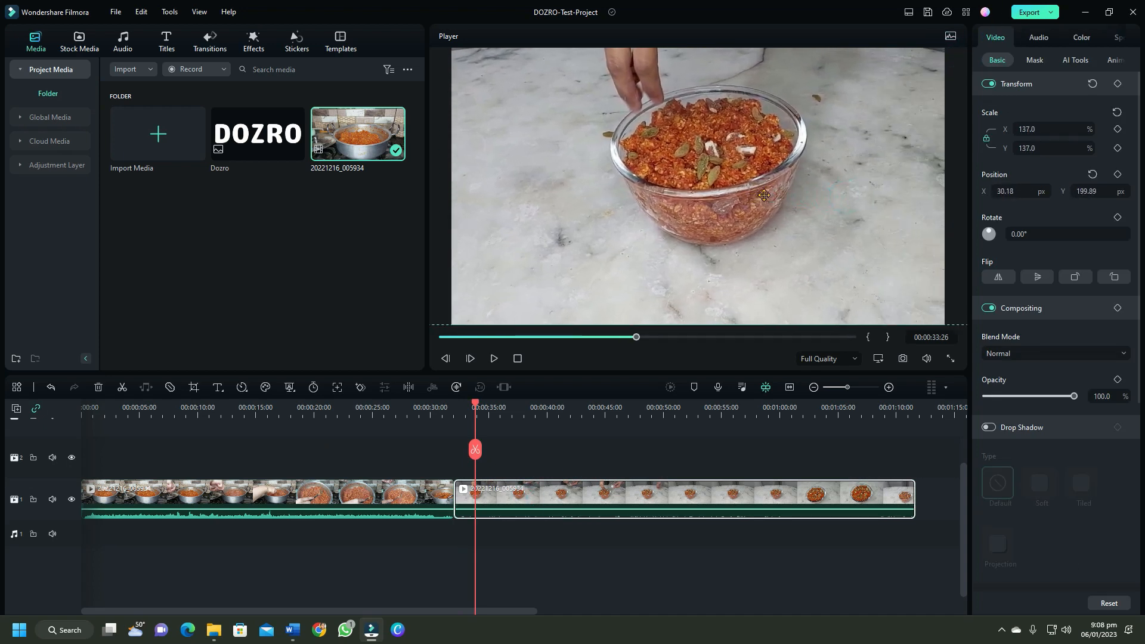
# - Crop the second clip with a custom ratio to an area of about 757 x 782 around the bowl and apply it
pyautogui.click(194, 388)
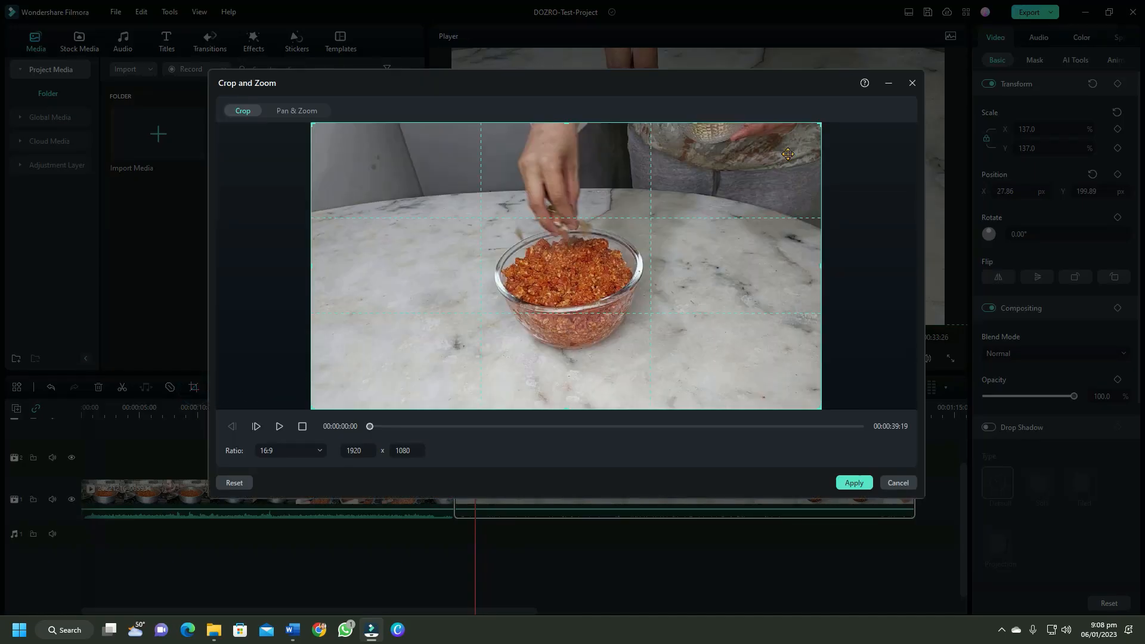
pyautogui.moveTo(820, 124); pyautogui.dragTo(722, 179)
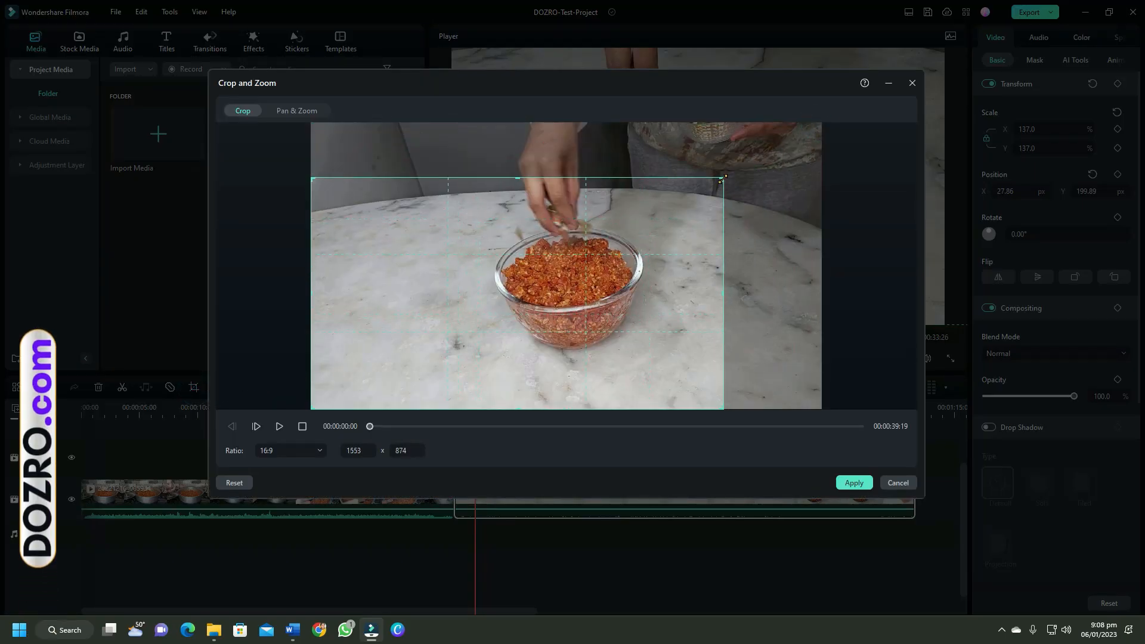
pyautogui.click(319, 452)
pyautogui.click(286, 626)
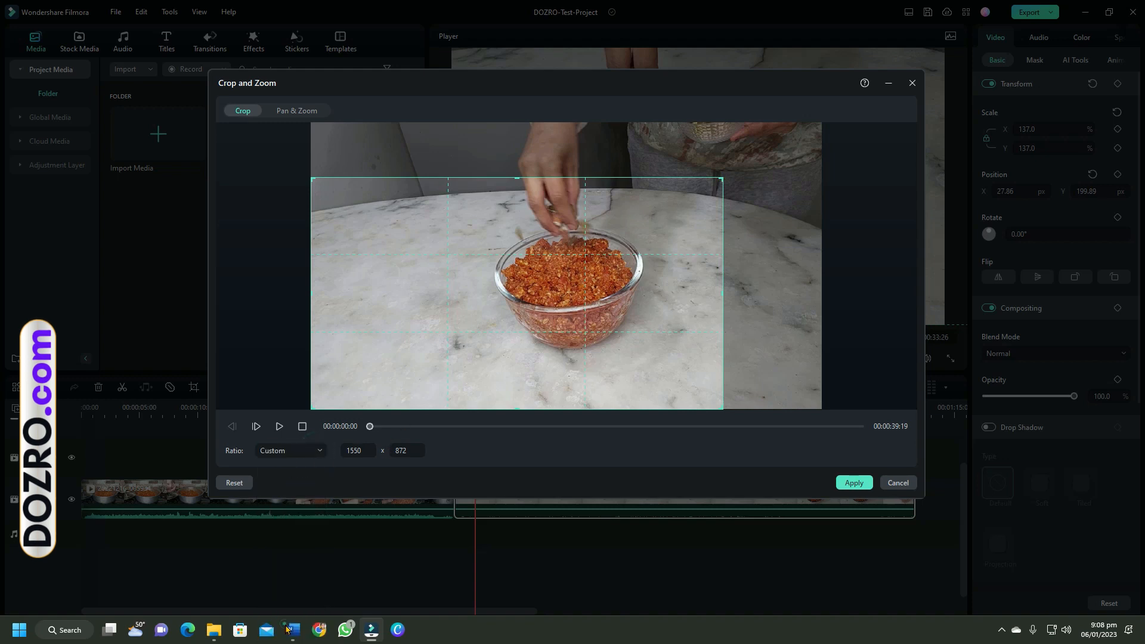
pyautogui.moveTo(721, 178); pyautogui.dragTo(660, 178)
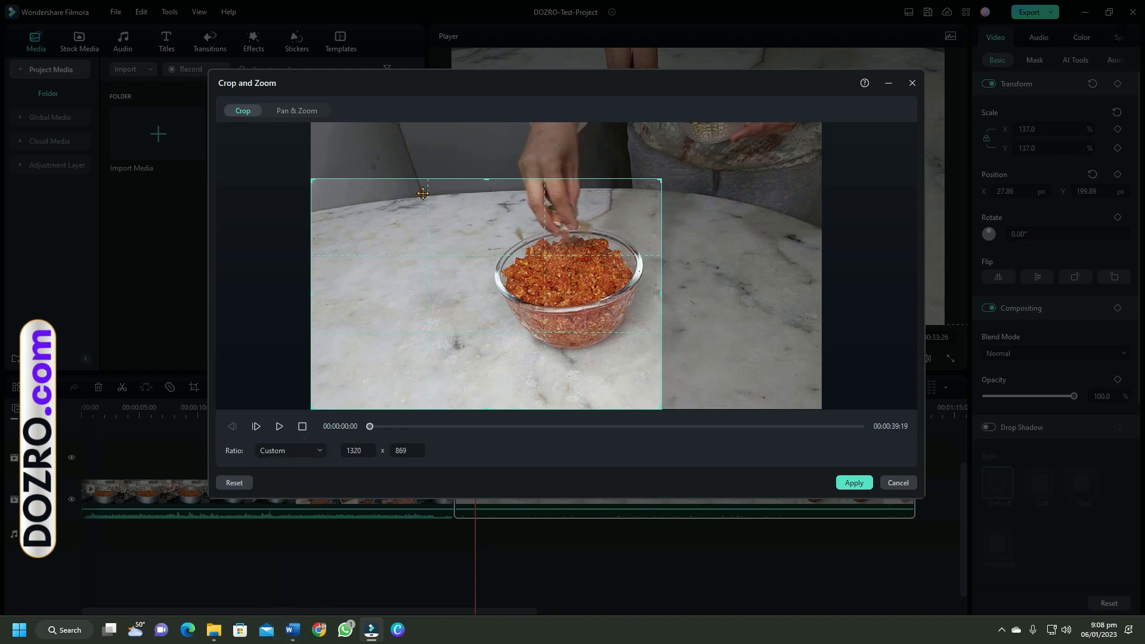
pyautogui.moveTo(312, 179); pyautogui.dragTo(460, 196)
pyautogui.moveTo(526, 372); pyautogui.dragTo(531, 350)
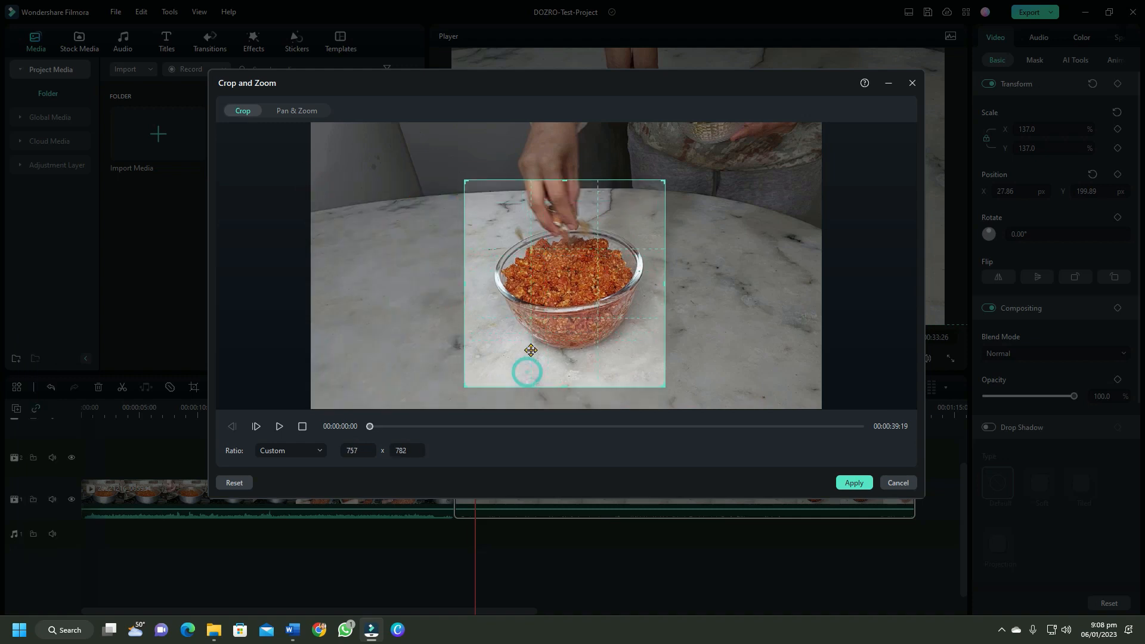
pyautogui.click(855, 483)
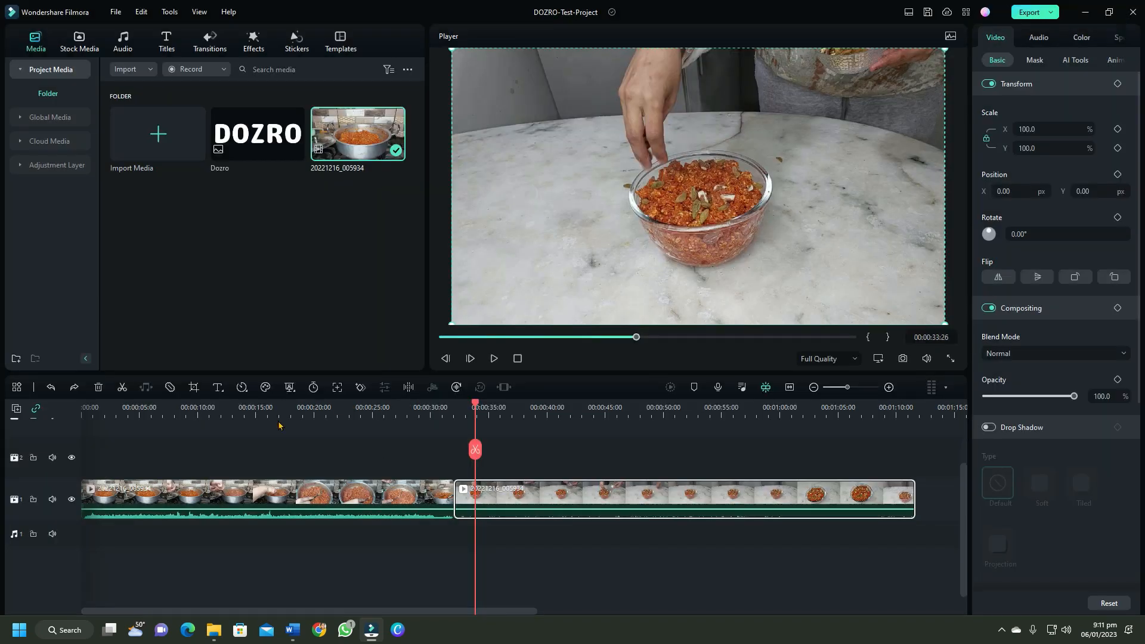
# - Try shortening the second clip to about 16 seconds with a custom duration, and undo the change
pyautogui.click(314, 389)
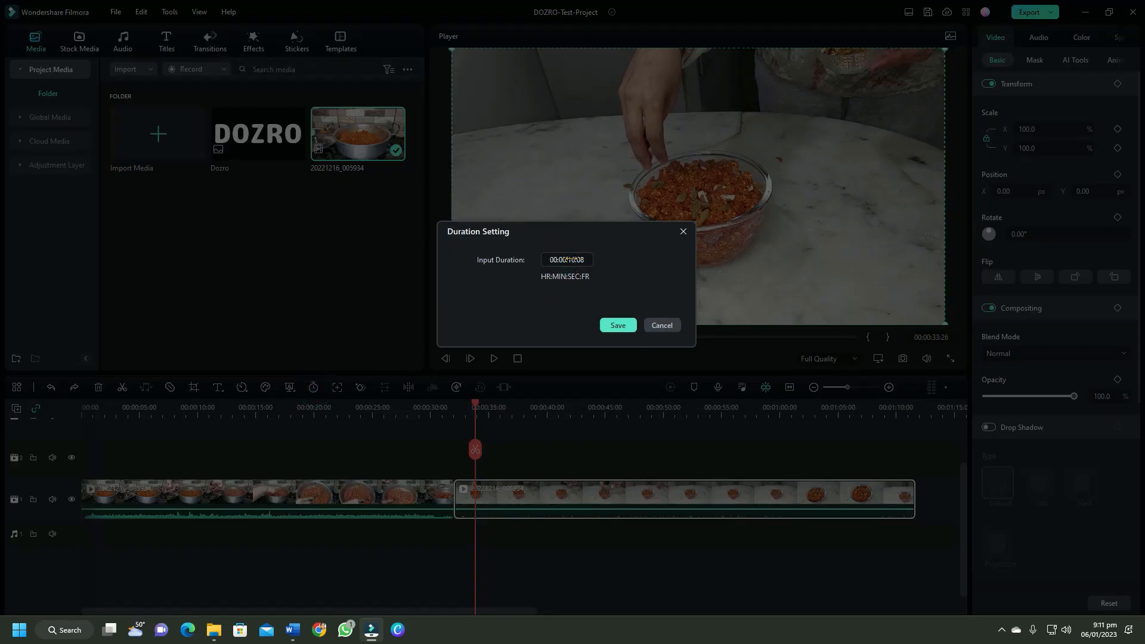
pyautogui.click(618, 327)
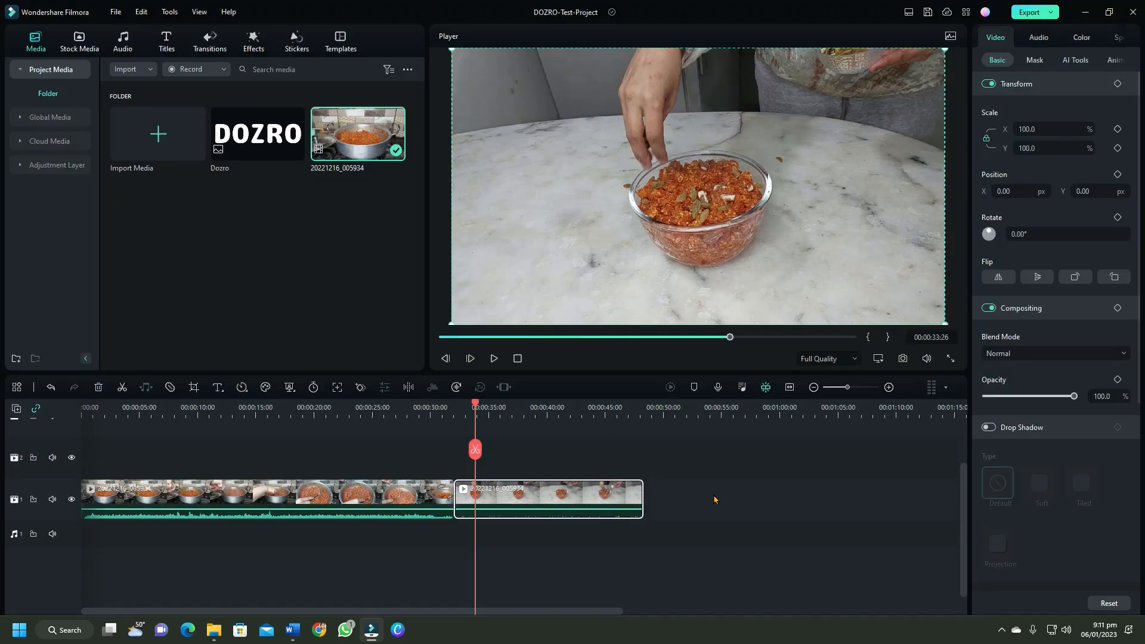
pyautogui.hotkey('ctrl', 'z')
# - Browse the title templates, looking at the Titles category and the saved favorites
pyautogui.click(167, 40)
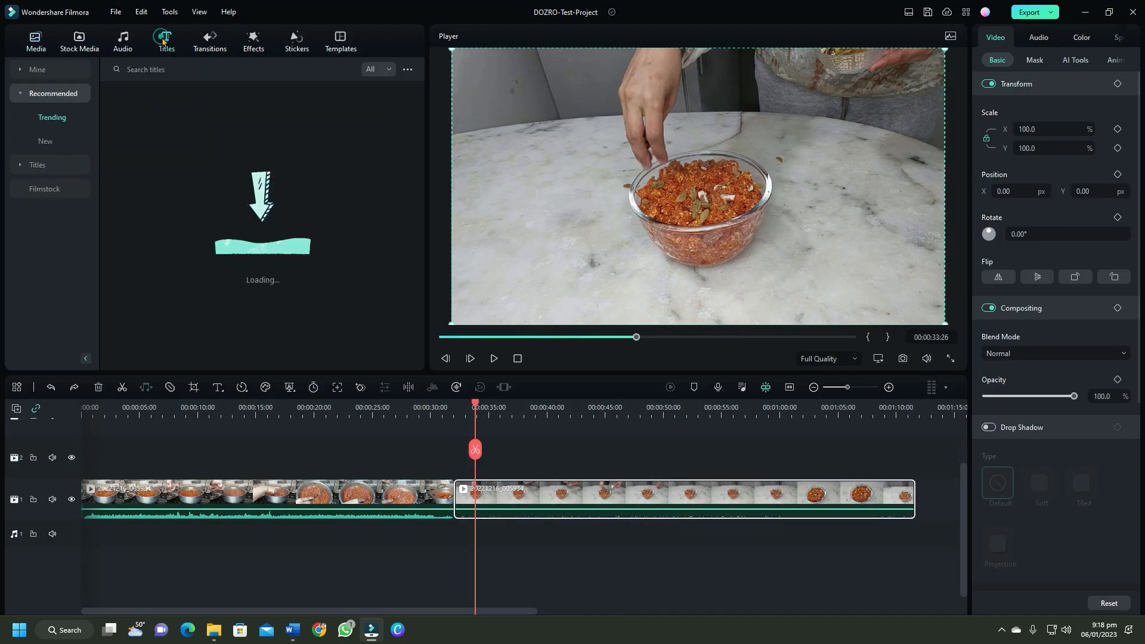
pyautogui.click(21, 166)
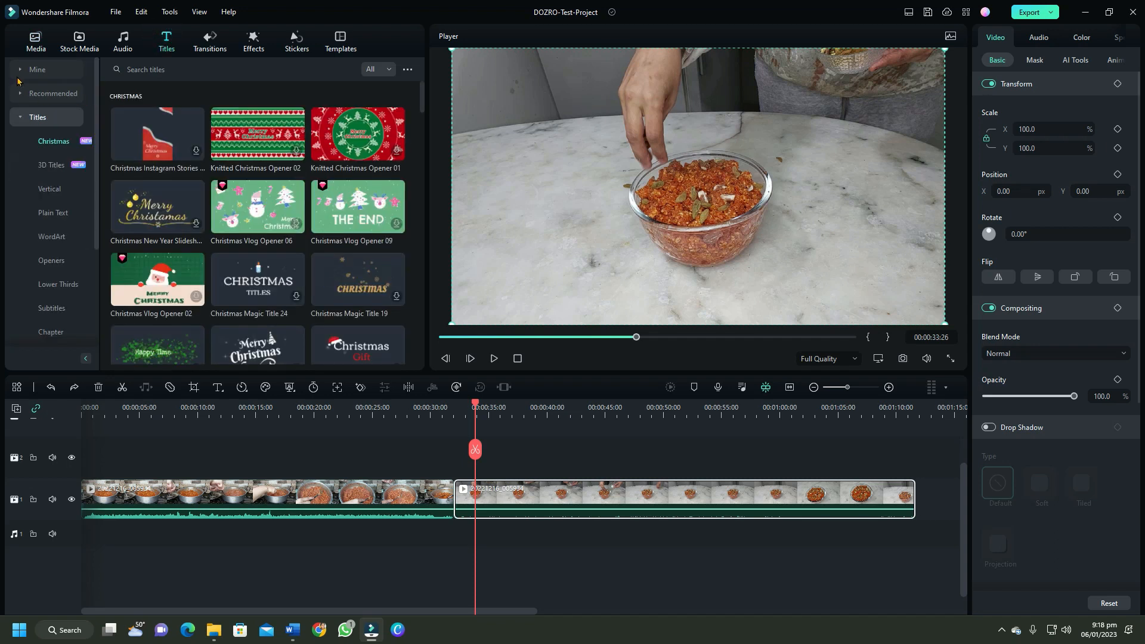
pyautogui.click(21, 69)
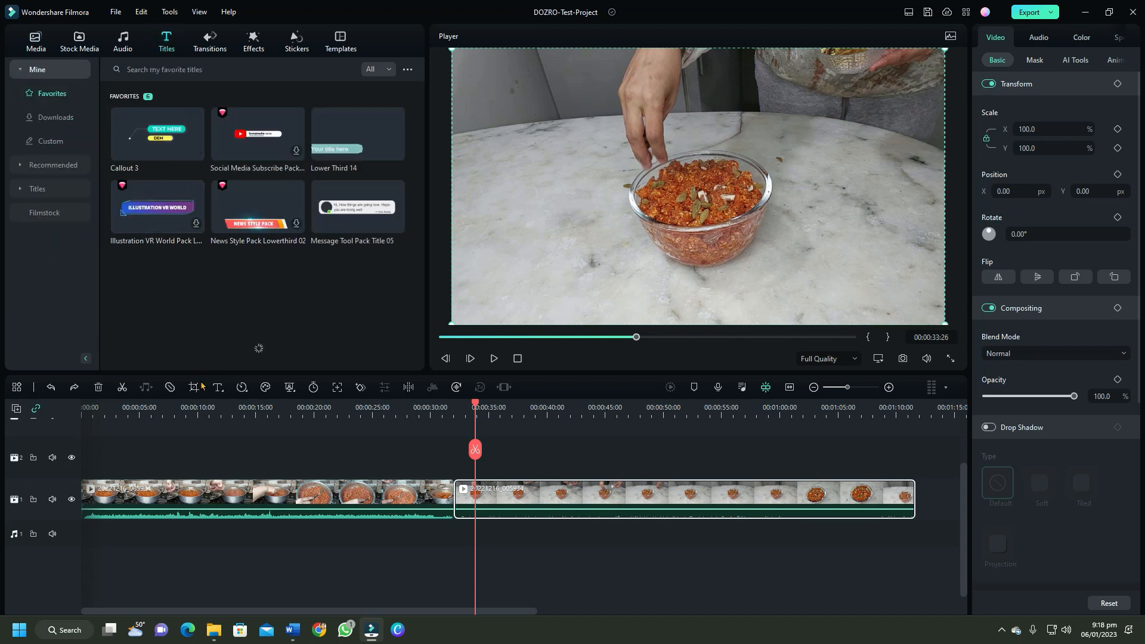
# - Add a Quick 3D Text title at 00:00:33:26 above the second clip and change its text to DOZRO
pyautogui.click(220, 391)
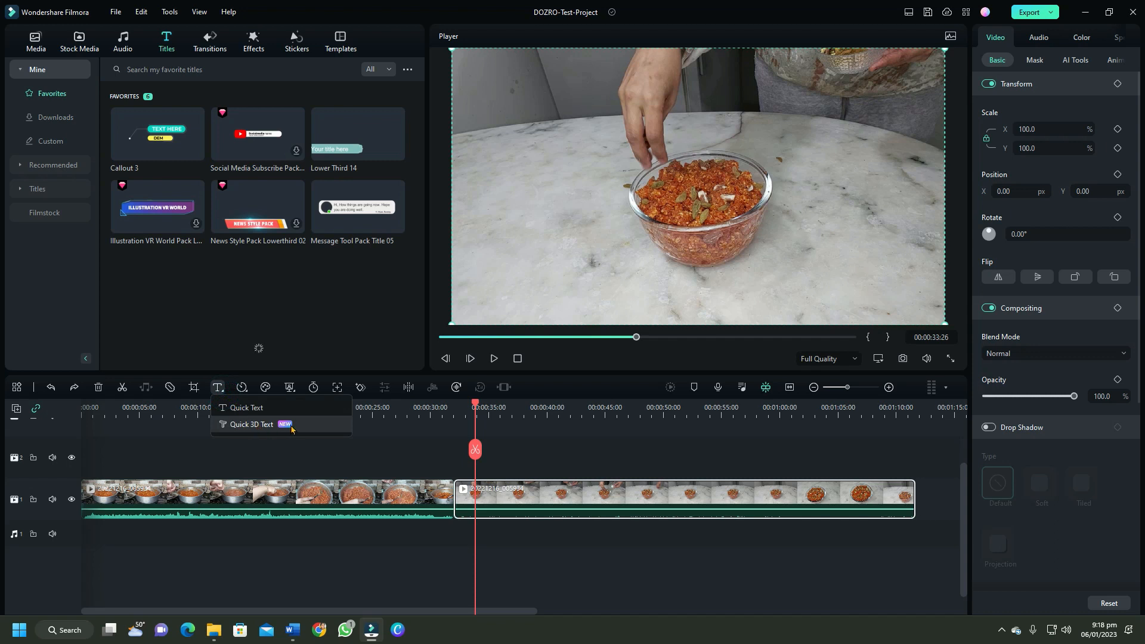
pyautogui.click(253, 424)
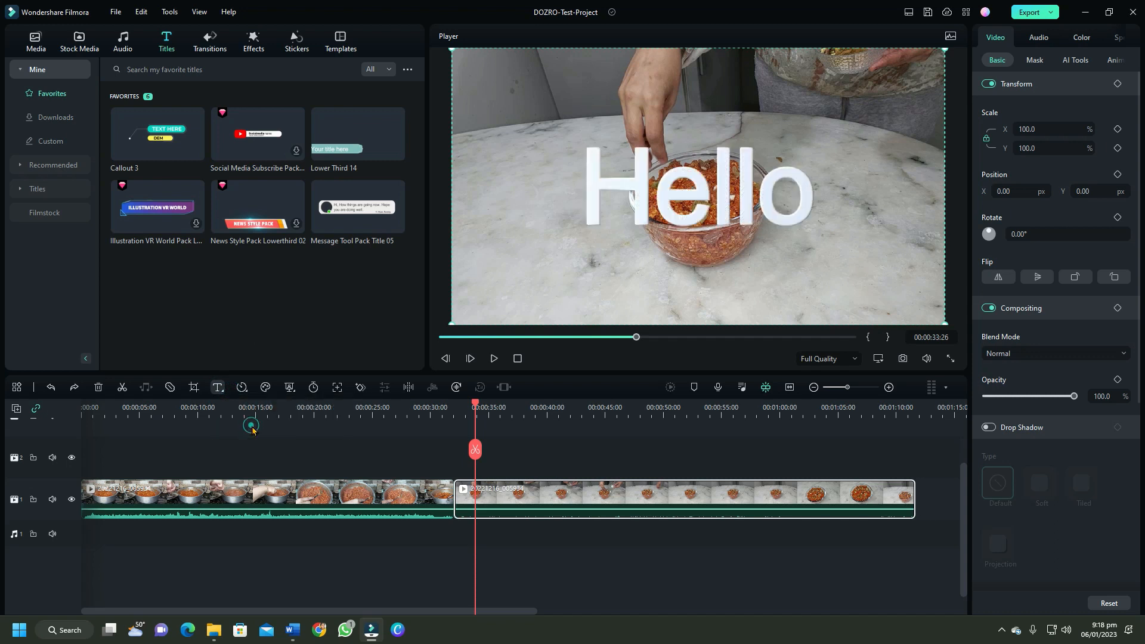
pyautogui.click(655, 190)
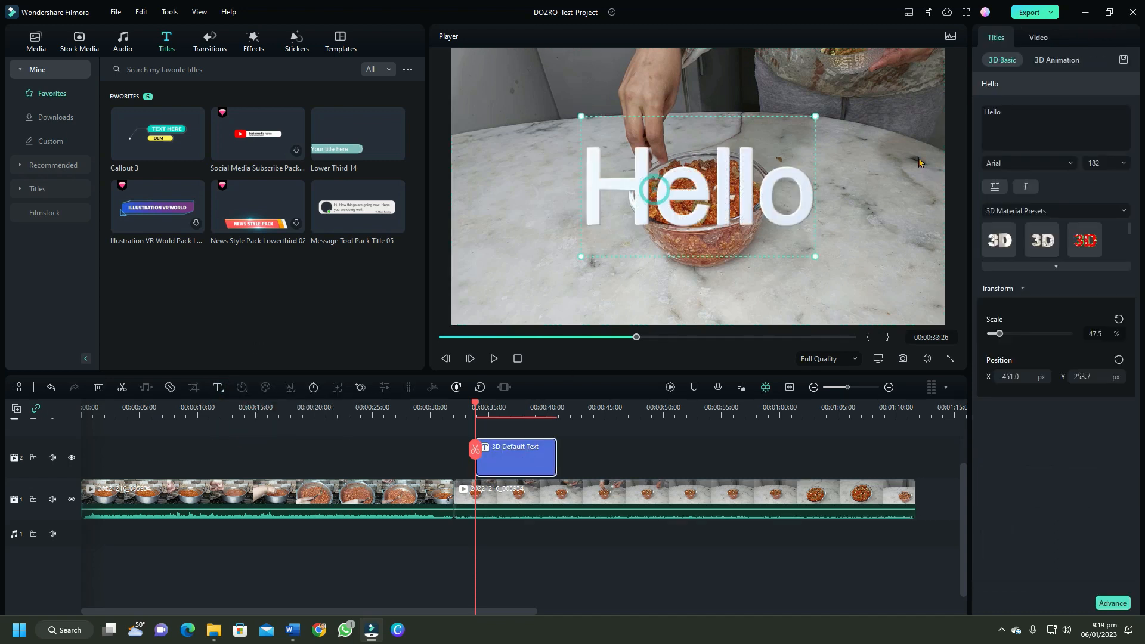
pyautogui.click(1020, 109)
pyautogui.hotkey('ctrl', 'a')
pyautogui.press('BackSpace')
pyautogui.write('DOZR')
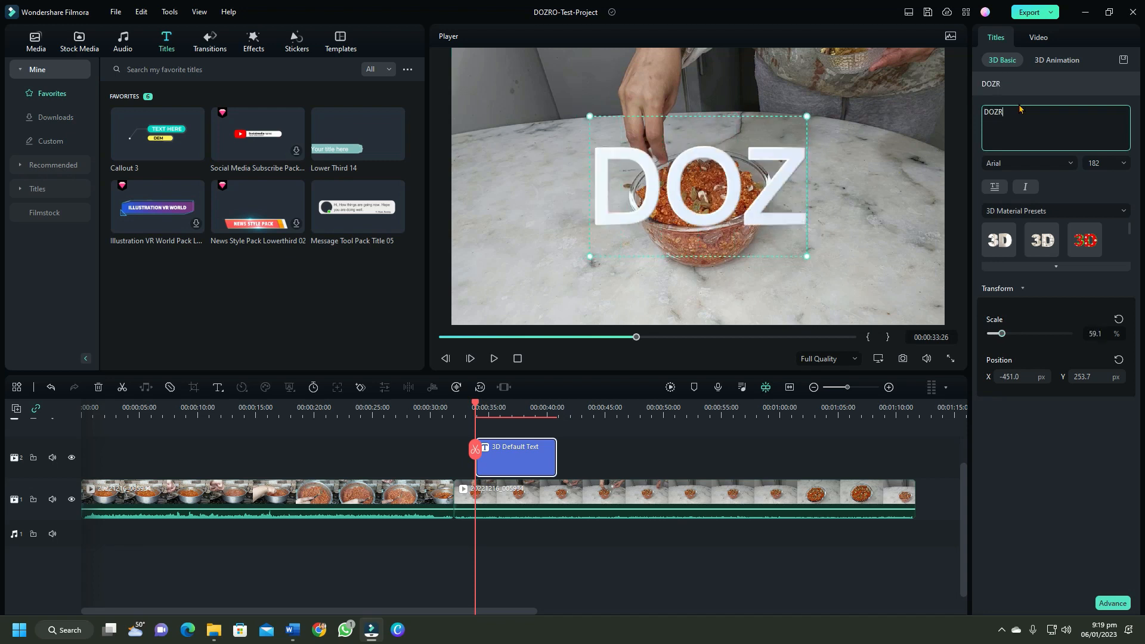
pyautogui.write('O')
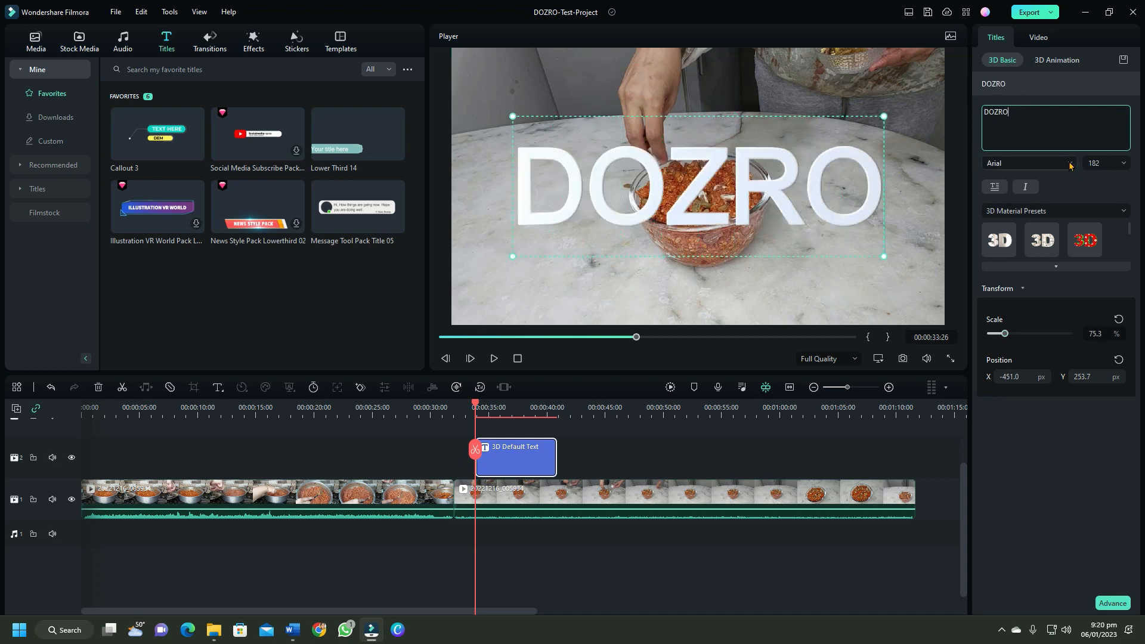
# - Set the title's font to Baloo, apply the black starry 3D material preset with gold edges, and play the result
pyautogui.click(1070, 166)
pyautogui.click(964, 323)
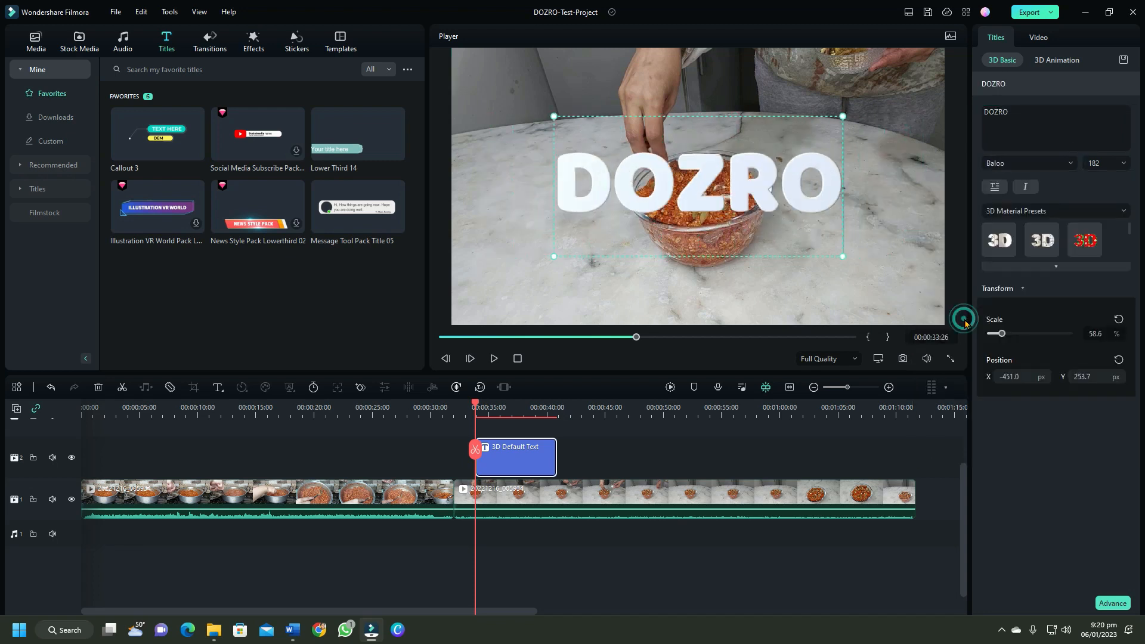
pyautogui.scroll(-3, 1132, 243)
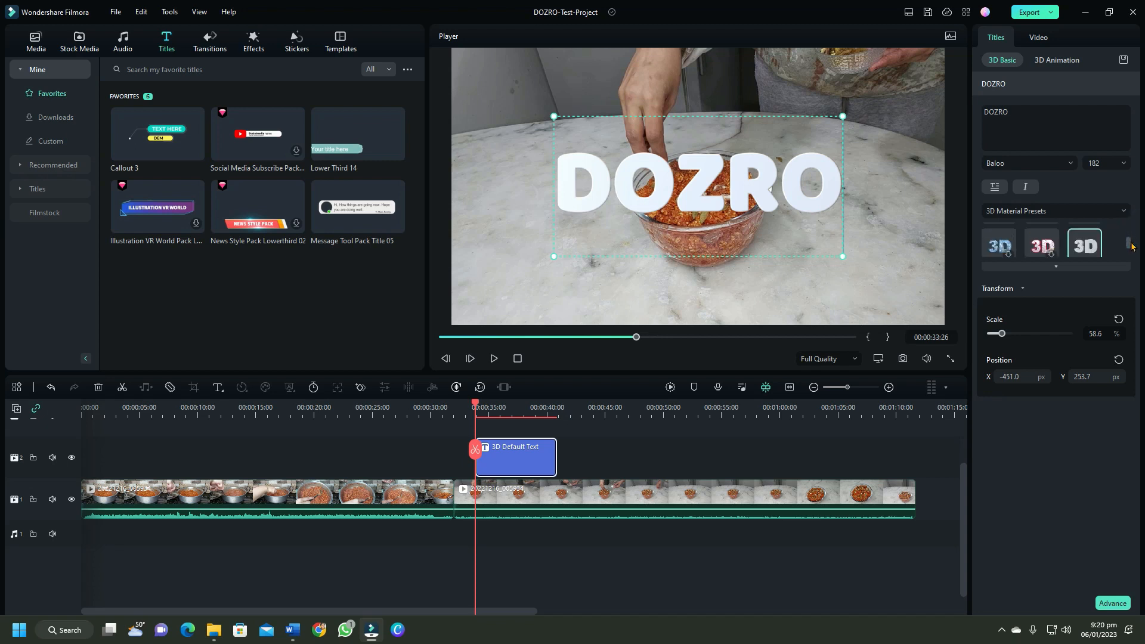
pyautogui.moveTo(1132, 245); pyautogui.dragTo(1130, 243)
pyautogui.click(1008, 240)
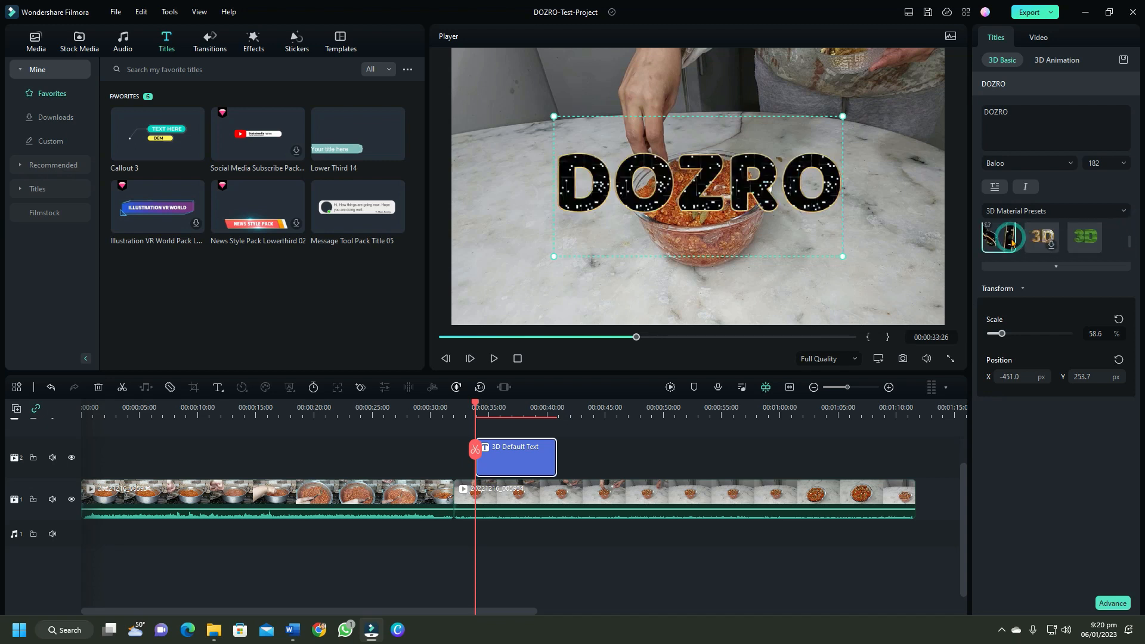
pyautogui.click(494, 359)
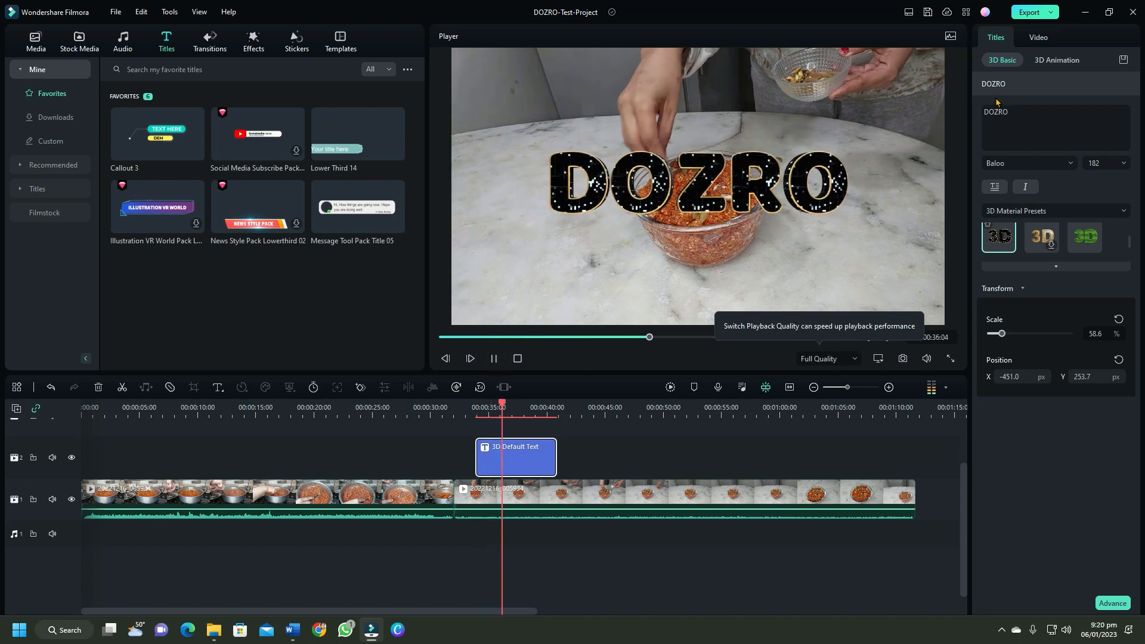
# - Try the Sequential Jump, Twisty Ribbons and Back Flip entrance animations on the DOZRO title
pyautogui.click(1056, 60)
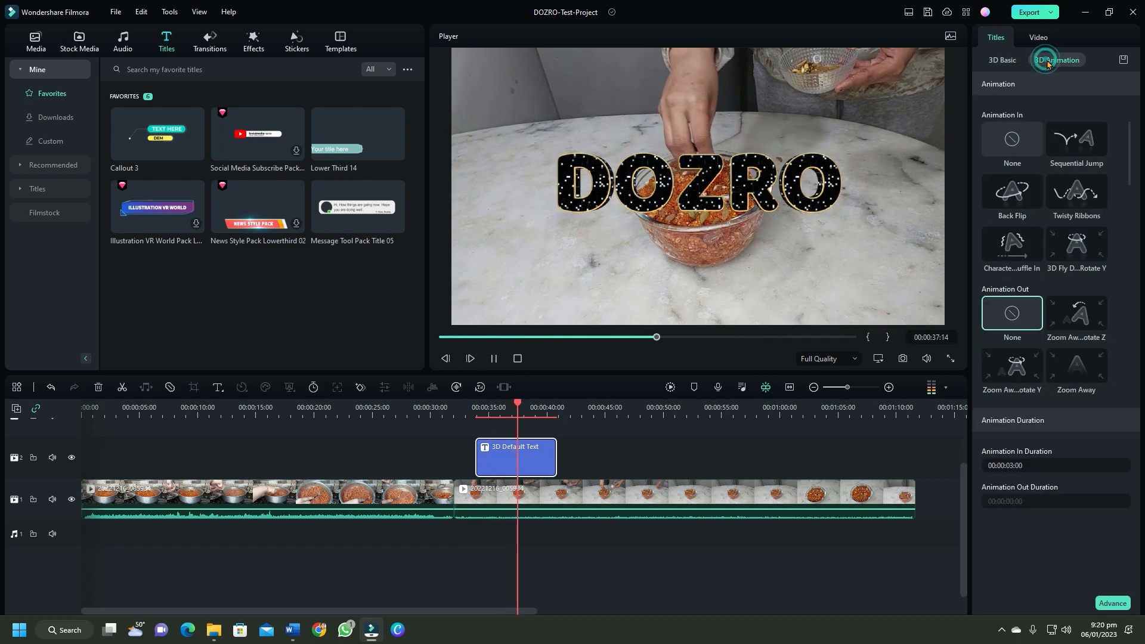
pyautogui.click(1010, 152)
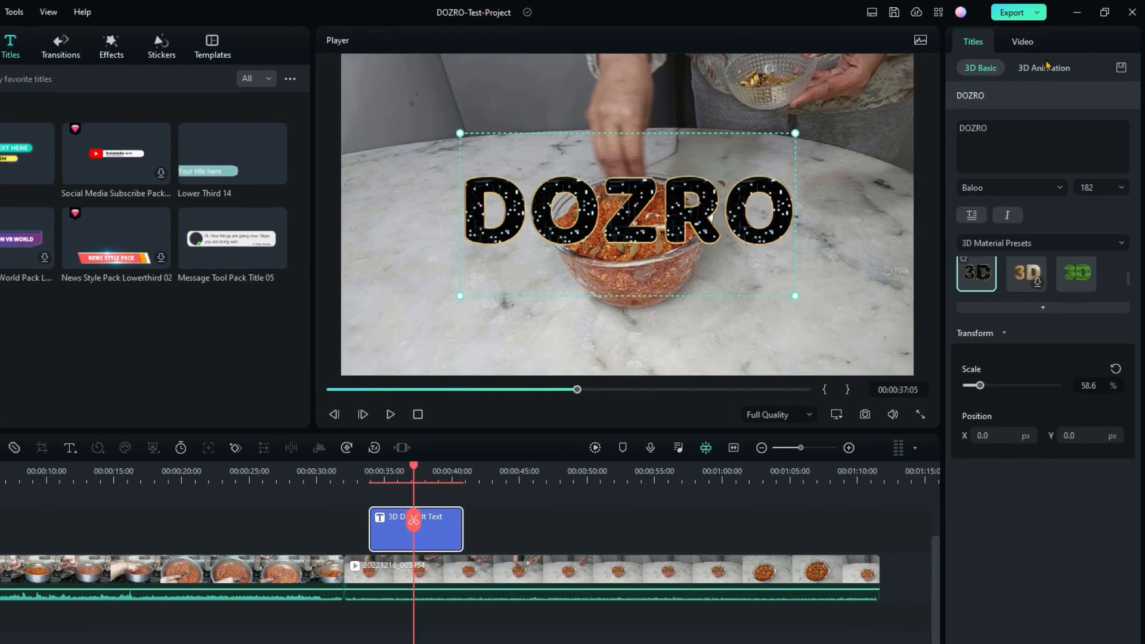
pyautogui.click(1049, 59)
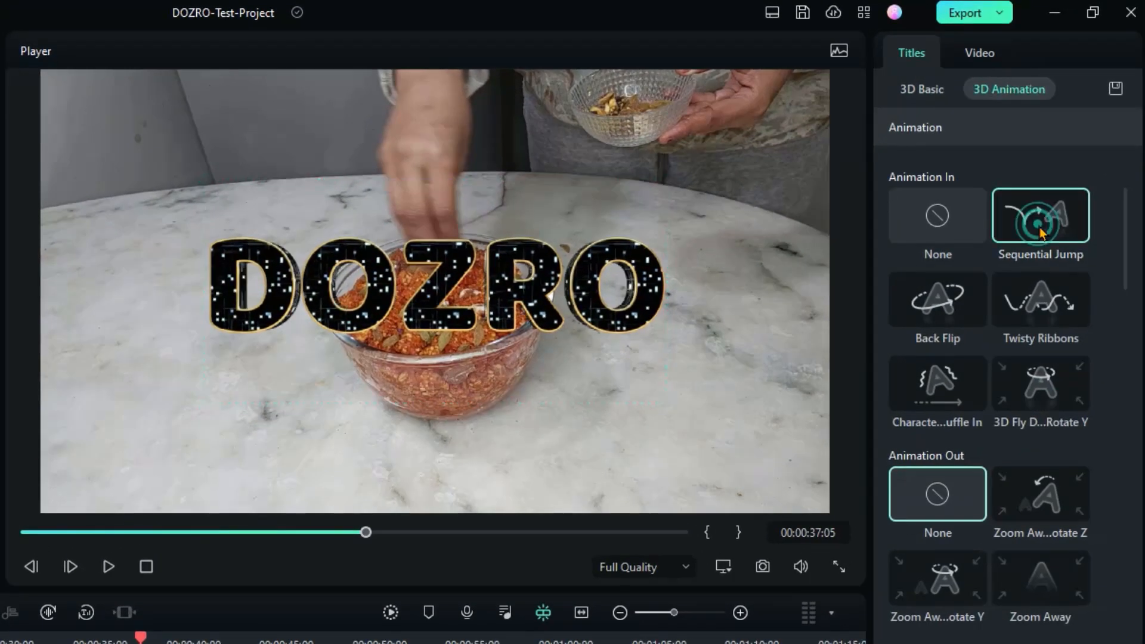
pyautogui.click(1041, 232)
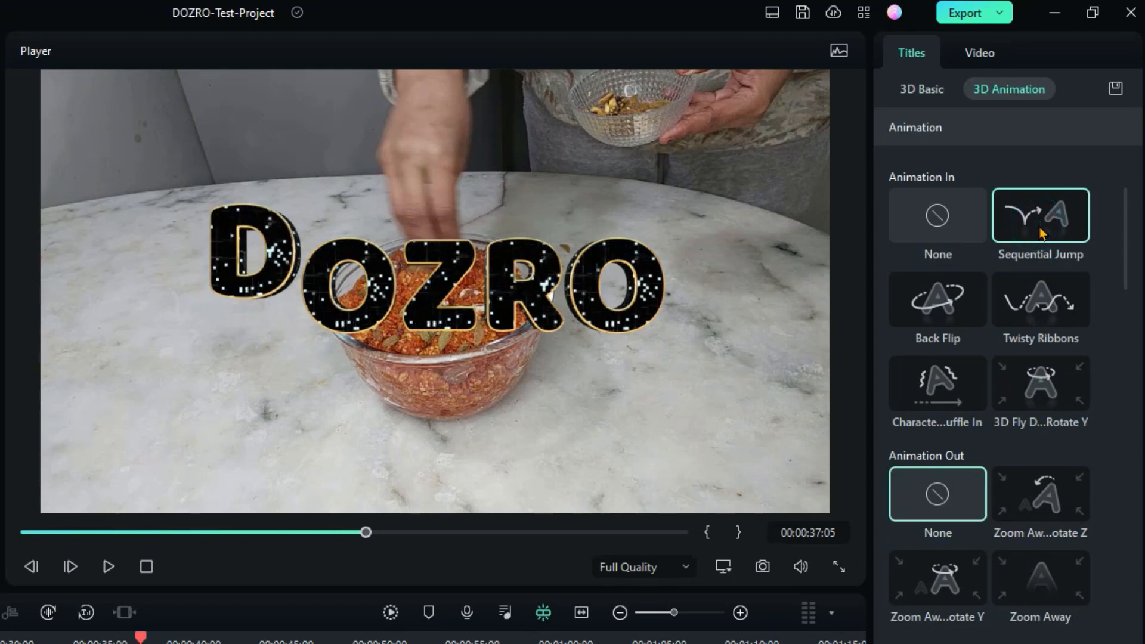
pyautogui.click(1035, 325)
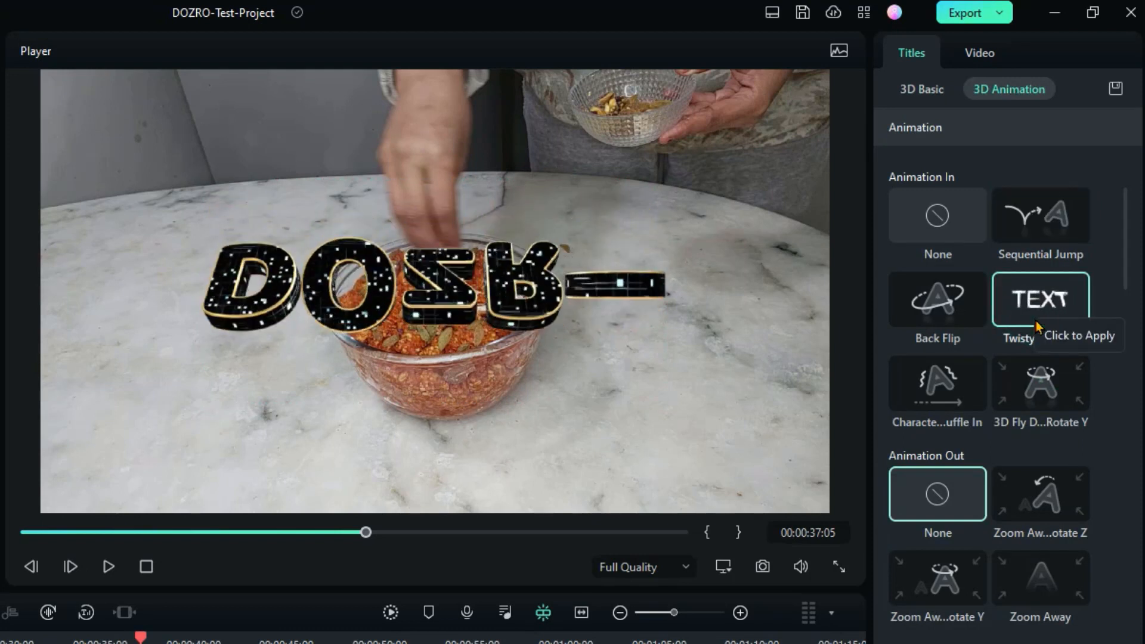
pyautogui.click(942, 324)
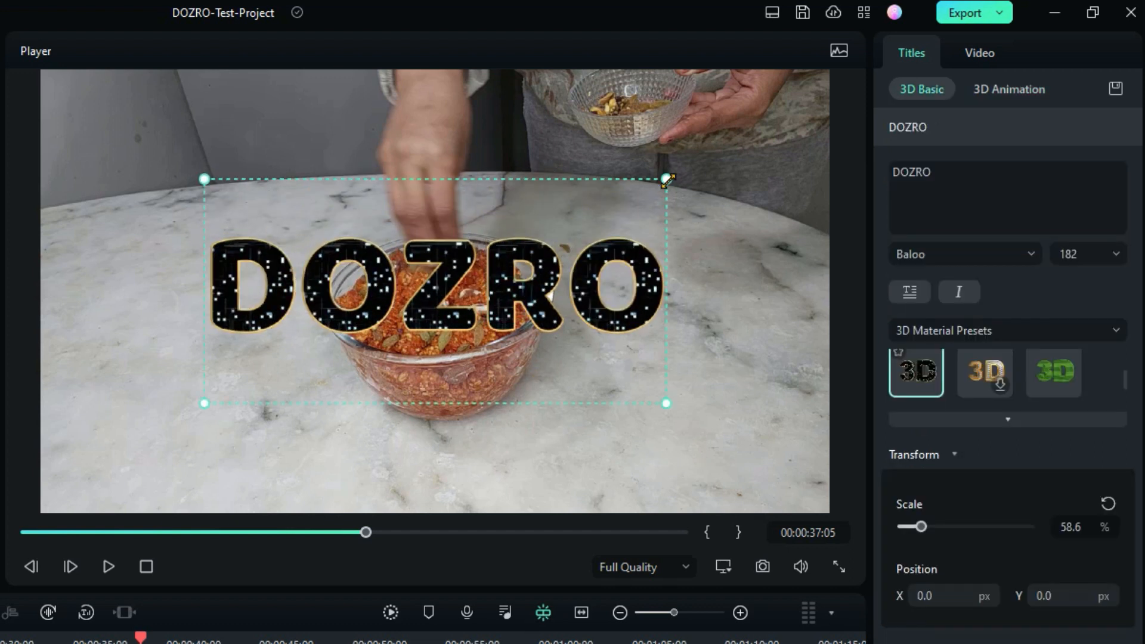
# - Resize the DOZRO title to about 62.7% scale, set its position to about X 36.2, Y 29.9, and move it higher in the frame
pyautogui.moveTo(667, 178); pyautogui.dragTo(539, 216)
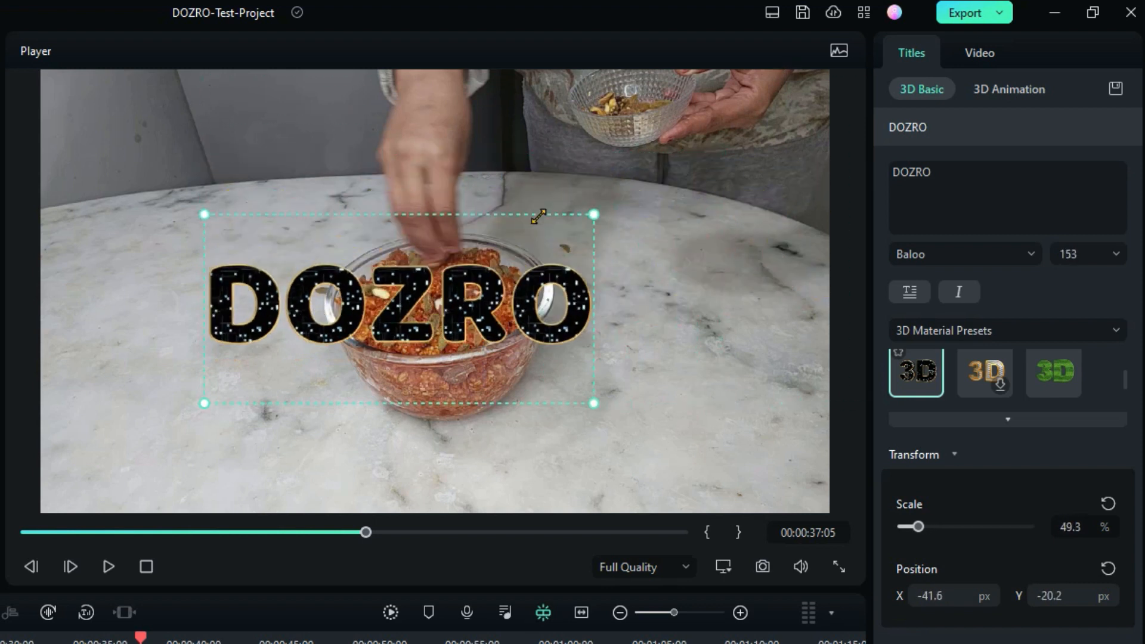
pyautogui.moveTo(919, 527)
pyautogui.mouseDown()
pyautogui.moveTo(946, 529)
pyautogui.moveTo(904, 529)
pyautogui.moveTo(933, 537)
pyautogui.mouseUp()
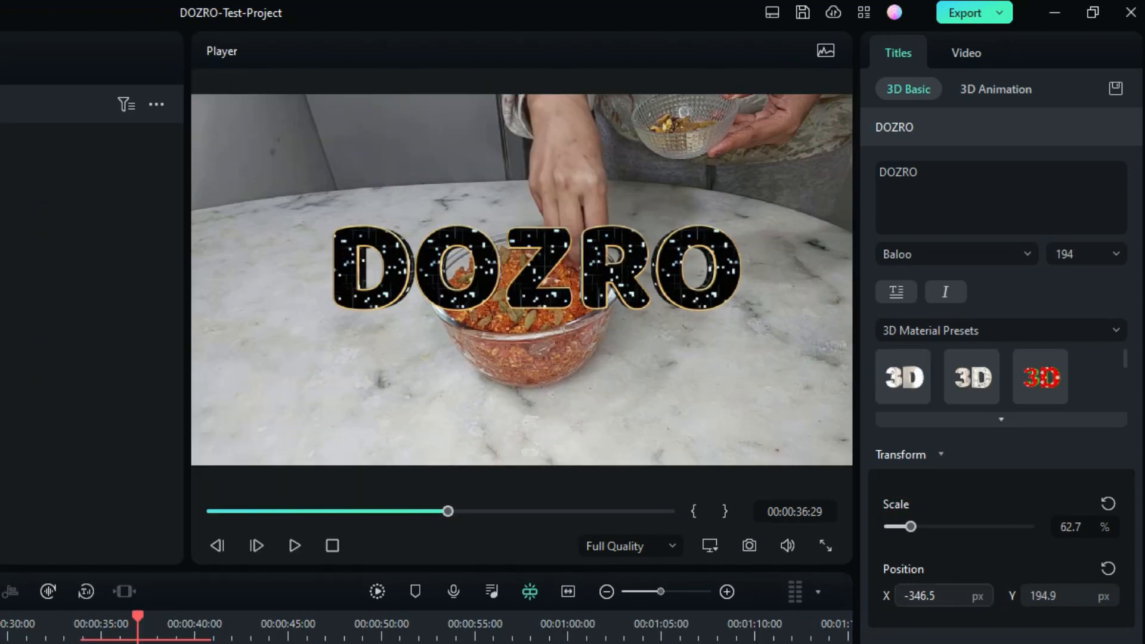
pyautogui.moveTo(921, 596)
pyautogui.mouseDown()
pyautogui.moveTo(960, 597)
pyautogui.moveTo(930, 597)
pyautogui.mouseUp()
pyautogui.moveTo(1086, 602); pyautogui.dragTo(986, 601)
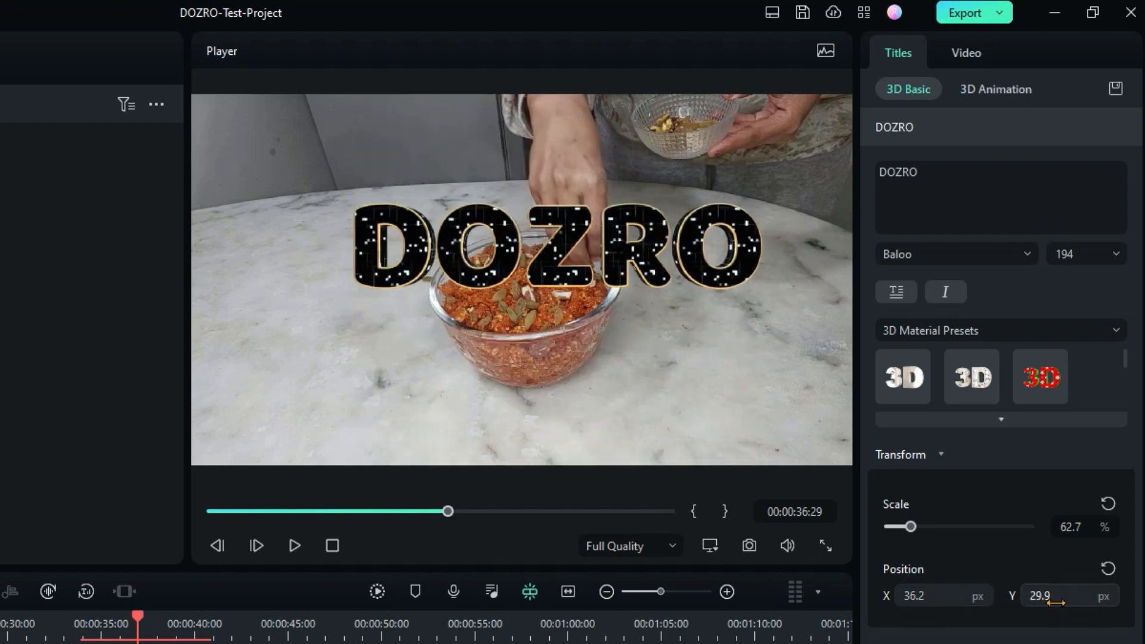
pyautogui.moveTo(604, 262); pyautogui.dragTo(616, 197)
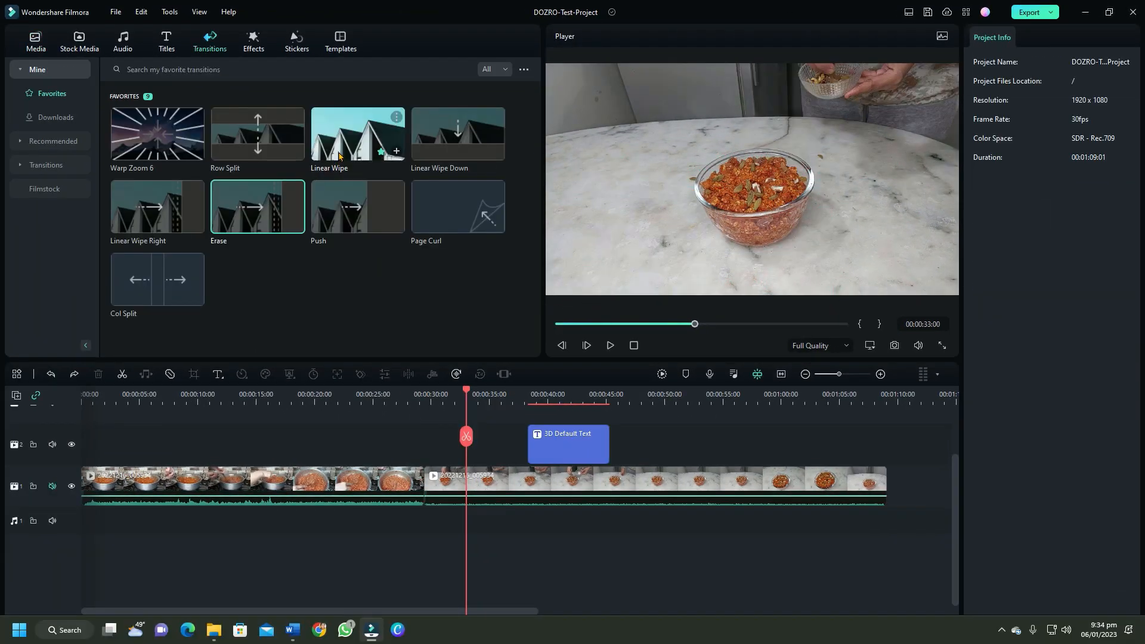
# - Apply the Linear Wipe transition at the cut between the first and second clips
pyautogui.moveTo(342, 144)
pyautogui.mouseDown()
pyautogui.moveTo(375, 219)
pyautogui.moveTo(422, 412)
pyautogui.moveTo(421, 481)
pyautogui.mouseUp()
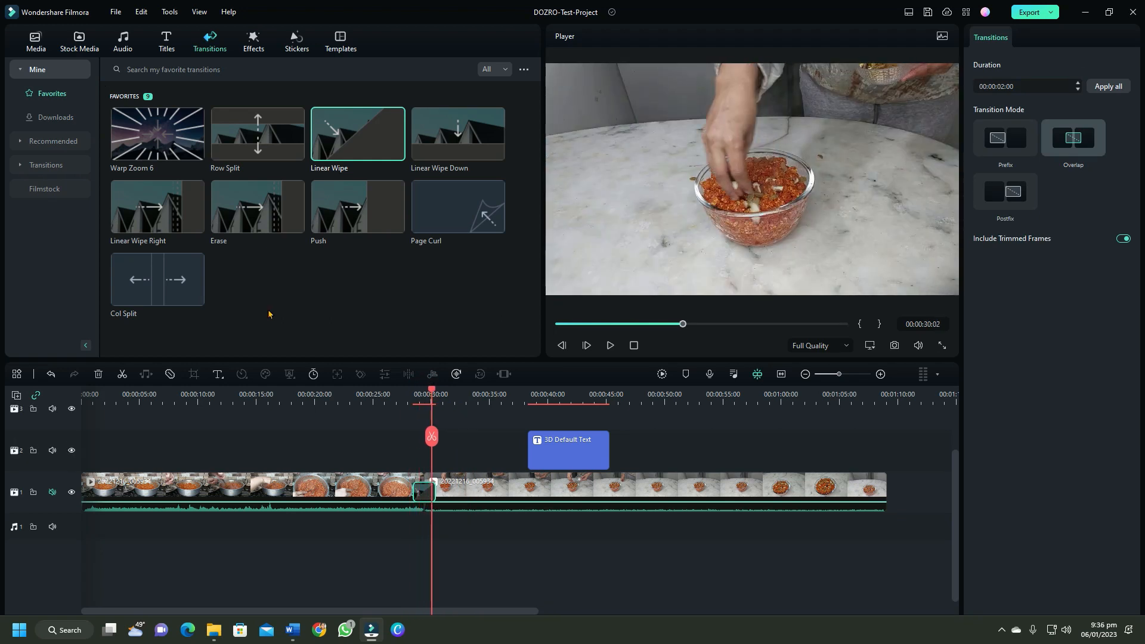
# - Place the sliced mango photo from the stock media favorites on the track above the 3D title, spanning the same time
pyautogui.click(80, 43)
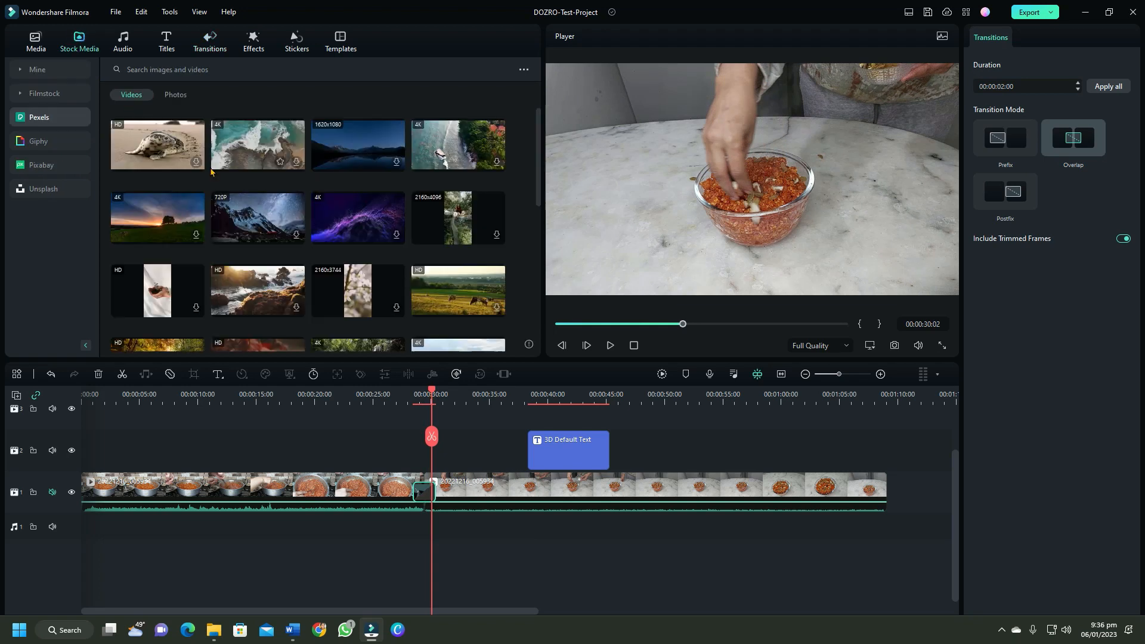
pyautogui.click(176, 94)
pyautogui.click(23, 70)
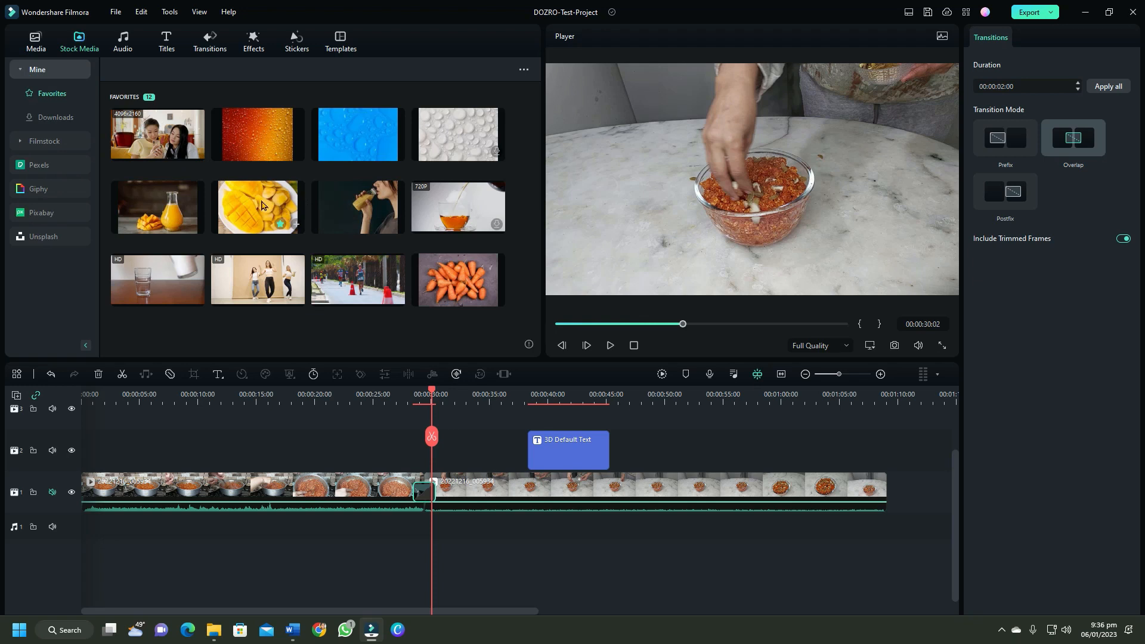
pyautogui.moveTo(262, 206); pyautogui.dragTo(519, 413)
pyautogui.moveTo(531, 423); pyautogui.dragTo(608, 427)
pyautogui.click(587, 434)
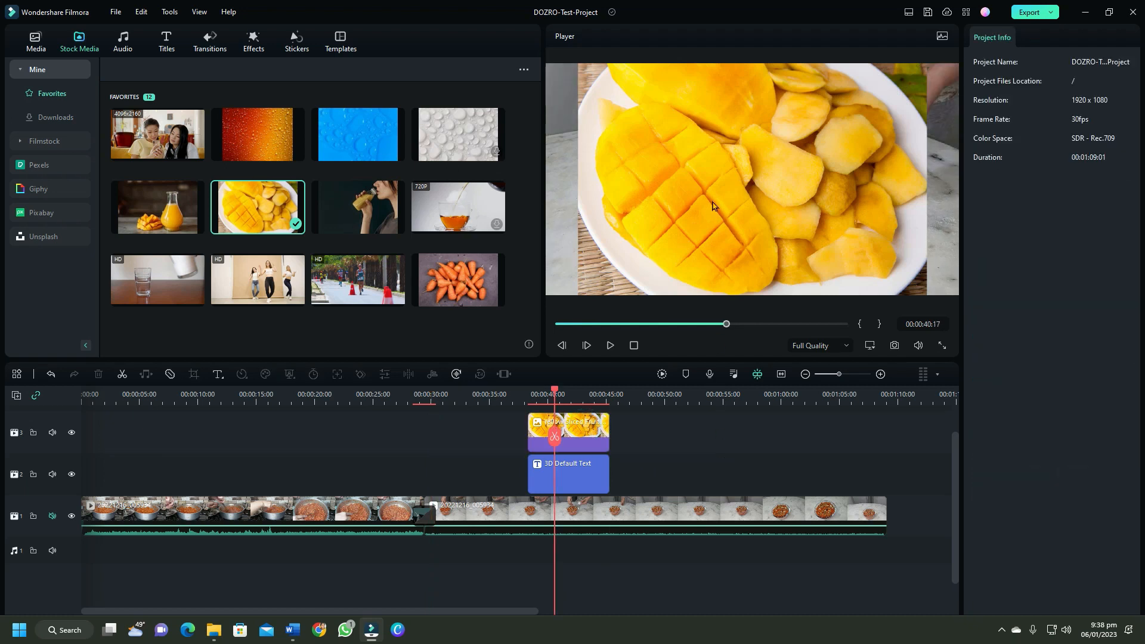
# - Shrink the mango photo to a small inset and move it to the upper left of the video frame
pyautogui.click(711, 202)
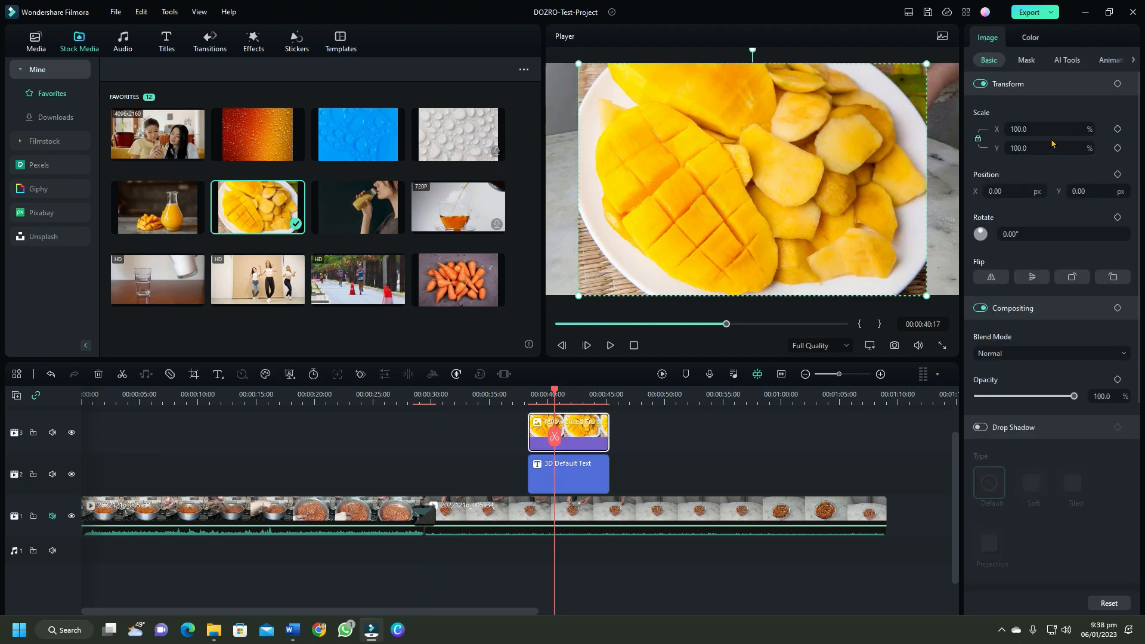
pyautogui.moveTo(1049, 129); pyautogui.dragTo(1014, 129)
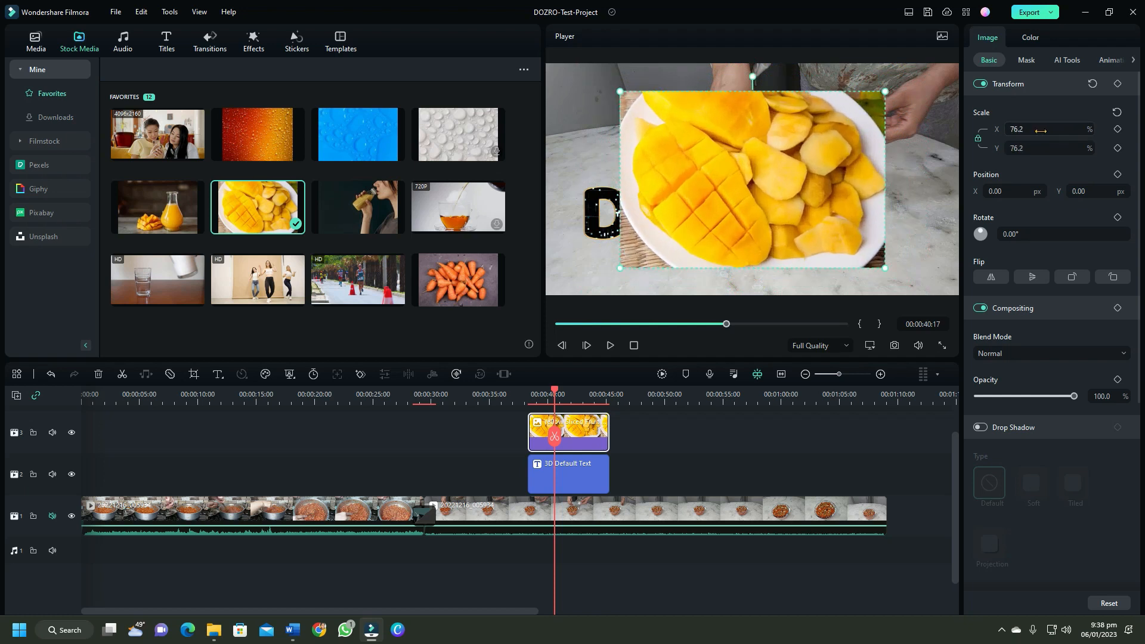
pyautogui.moveTo(885, 92); pyautogui.dragTo(713, 205)
pyautogui.moveTo(675, 242); pyautogui.dragTo(643, 111)
# - Apply a Circle mask to the mango photo, reshape it into a round cutout, and reposition the inset slightly lower
pyautogui.click(1023, 61)
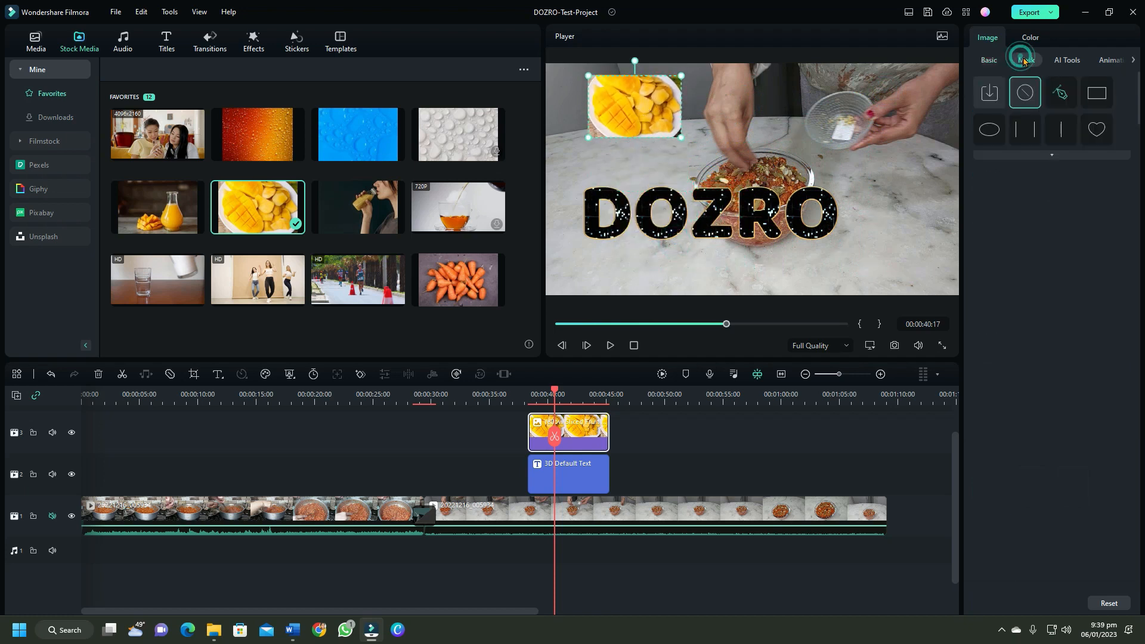
pyautogui.click(990, 130)
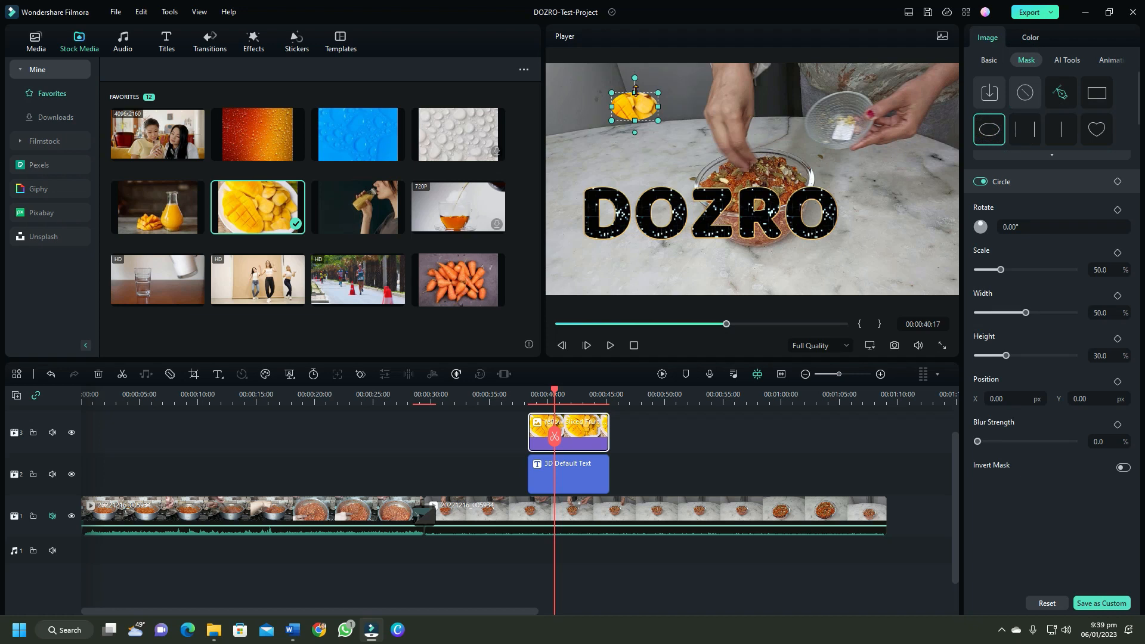
pyautogui.moveTo(636, 91); pyautogui.dragTo(665, 107)
pyautogui.click(601, 91)
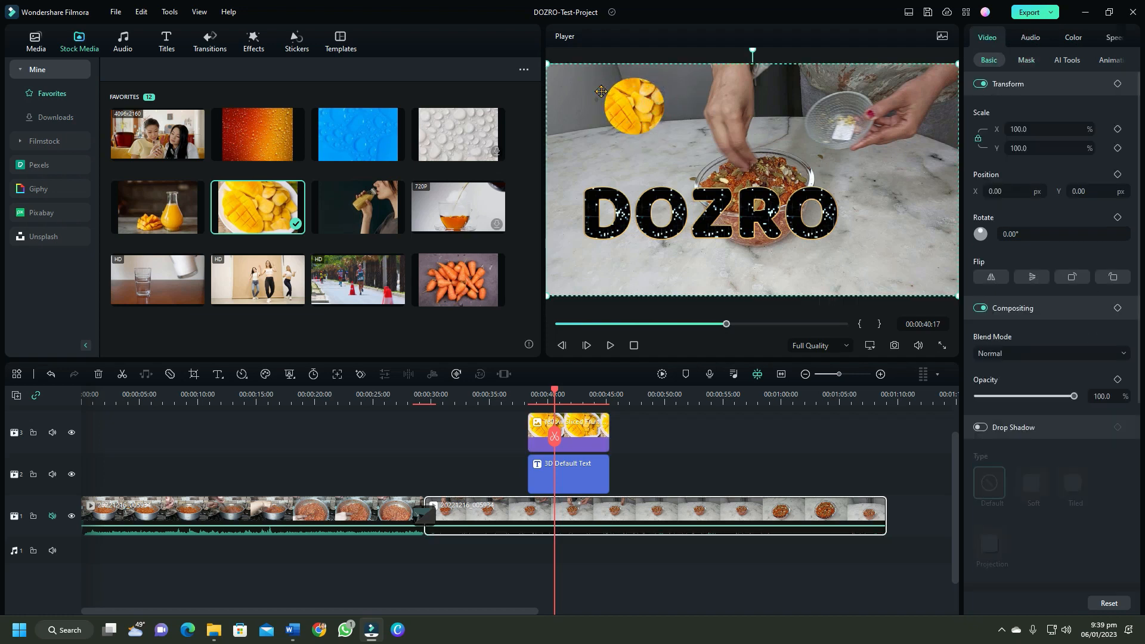
pyautogui.click(598, 84)
pyautogui.moveTo(595, 79)
pyautogui.mouseDown()
pyautogui.moveTo(666, 88)
pyautogui.moveTo(835, 171)
pyautogui.moveTo(755, 69)
pyautogui.moveTo(582, 103)
pyautogui.moveTo(703, 90)
pyautogui.moveTo(591, 85)
pyautogui.mouseUp()
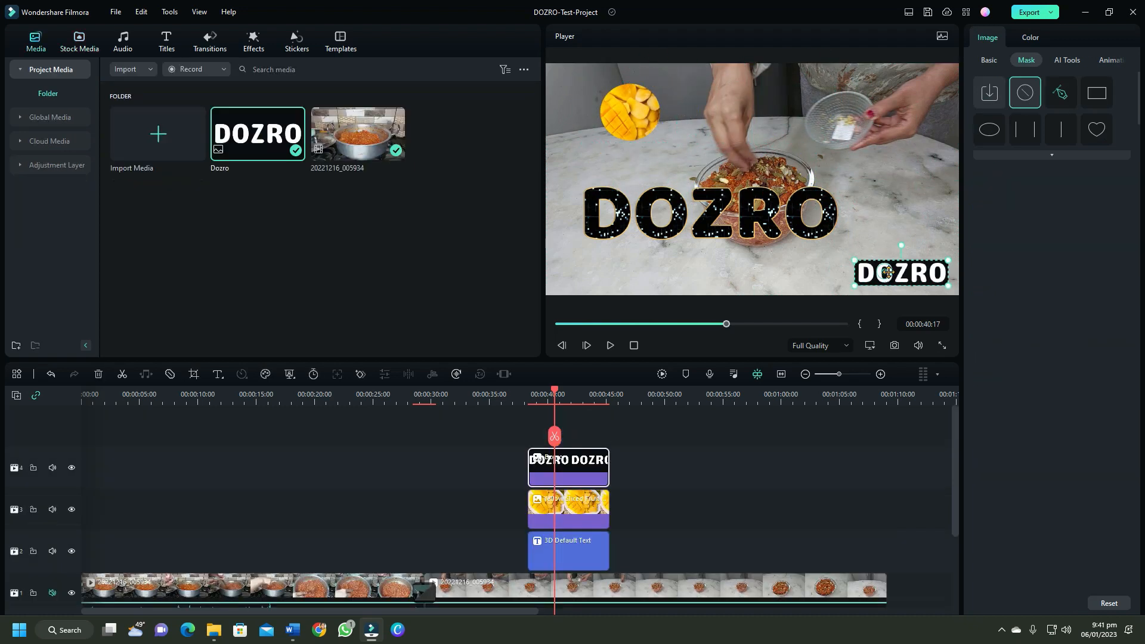
# - Position the Dozro logo image near the lower right corner of the frame, at about X 672.83, Y -411.72
pyautogui.moveTo(883, 271)
pyautogui.mouseDown()
pyautogui.moveTo(882, 115)
pyautogui.moveTo(592, 96)
pyautogui.moveTo(572, 279)
pyautogui.moveTo(886, 269)
pyautogui.mouseUp()
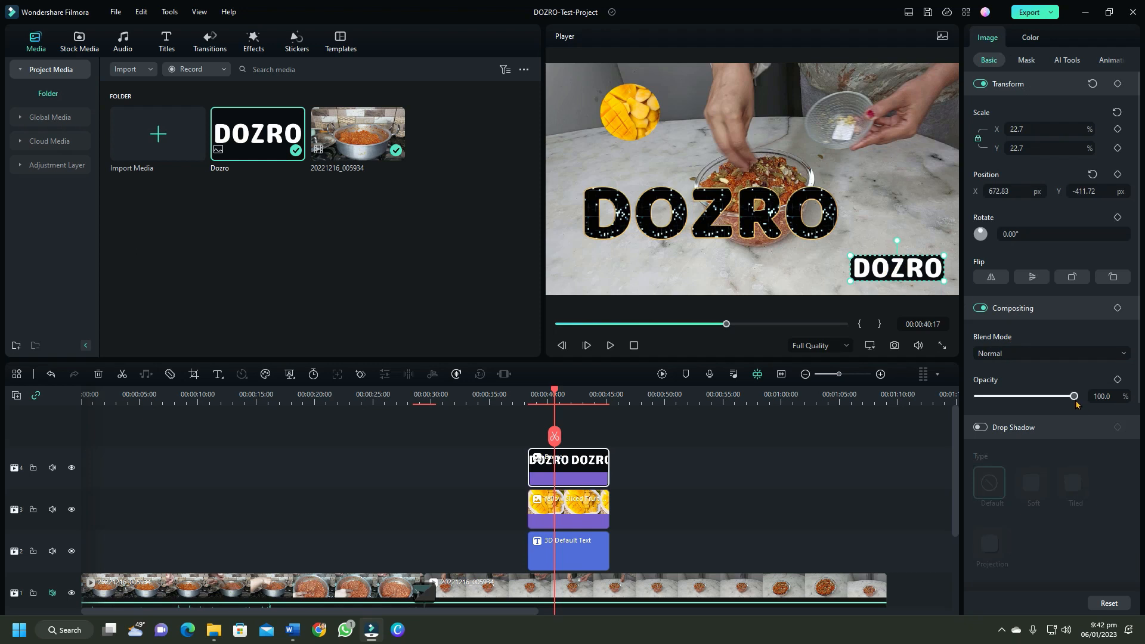
# - Add the Element 14 subscribe sticker above the logo for the same time span, scaled to 23.8% at X 683.14, Y 0
pyautogui.moveTo(1075, 398)
pyautogui.mouseDown()
pyautogui.moveTo(983, 408)
pyautogui.moveTo(1081, 411)
pyautogui.mouseUp()
pyautogui.click(299, 43)
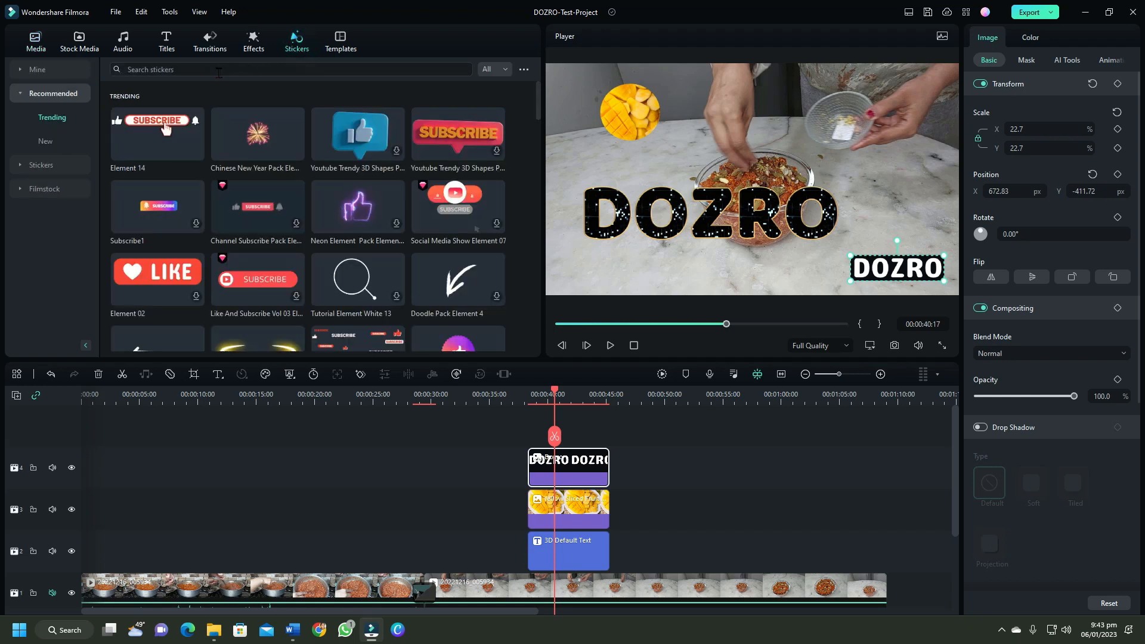
pyautogui.moveTo(159, 139)
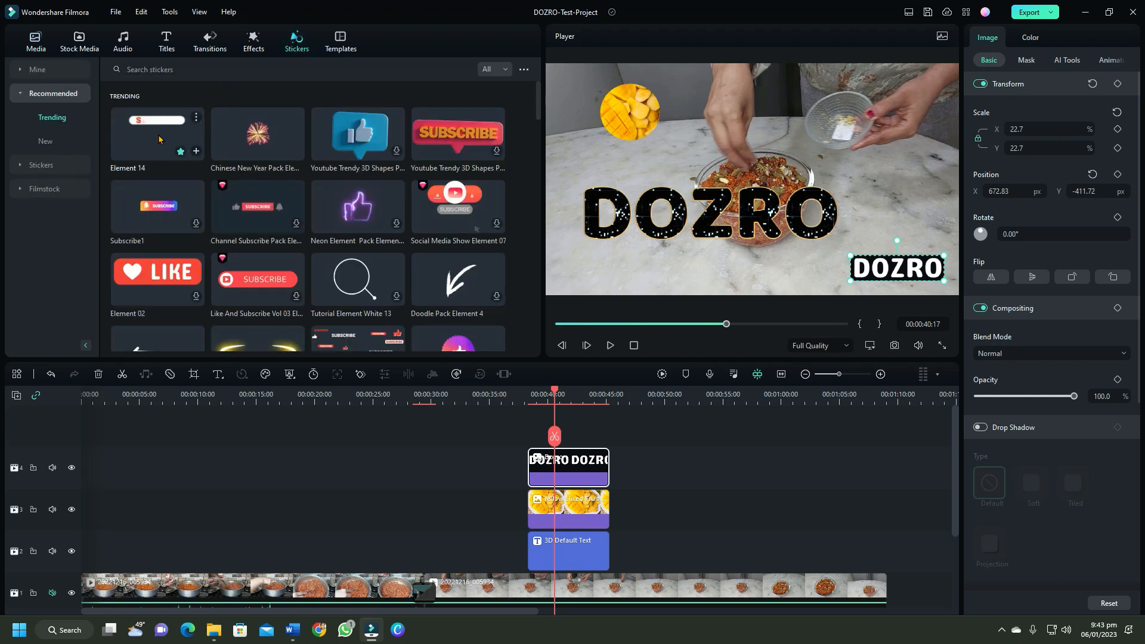
pyautogui.moveTo(158, 139); pyautogui.dragTo(564, 437)
pyautogui.moveTo(616, 471); pyautogui.dragTo(609, 472)
pyautogui.click(792, 135)
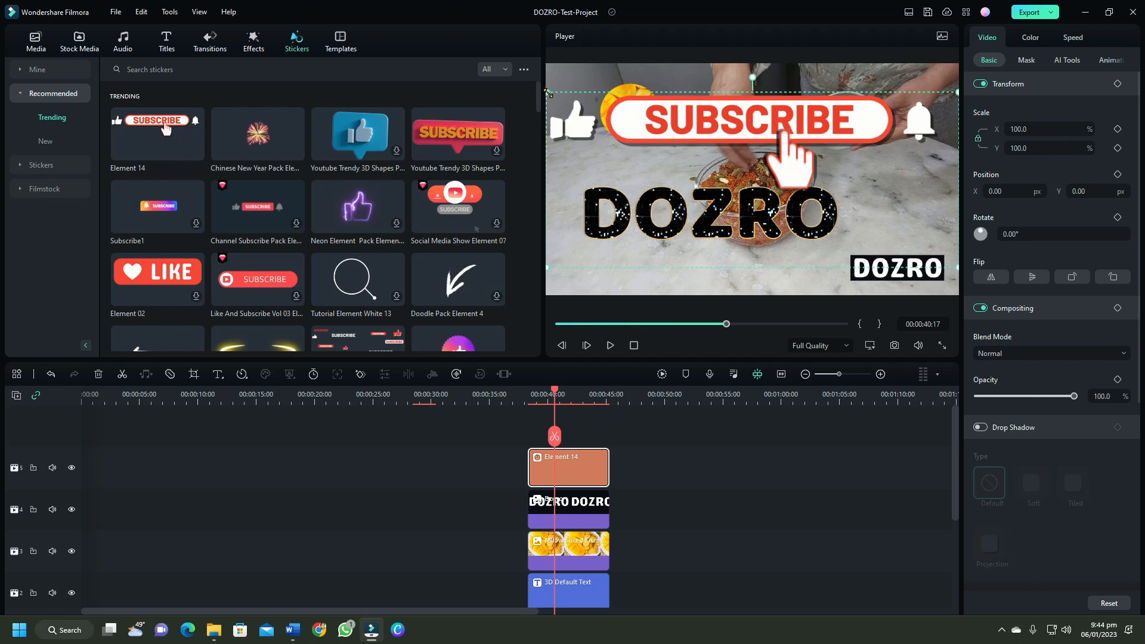
pyautogui.moveTo(547, 93); pyautogui.dragTo(895, 173)
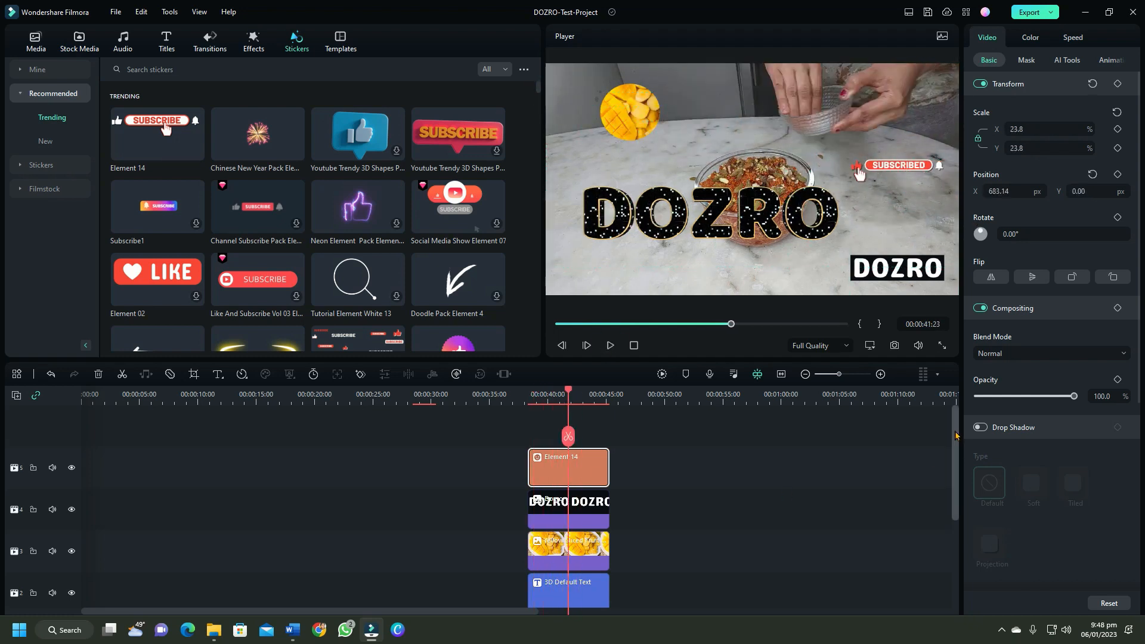
# - Detach the audio from the second 20221216_005934 clip on video track 1
pyautogui.moveTo(956, 437); pyautogui.dragTo(949, 490)
pyautogui.click(875, 468)
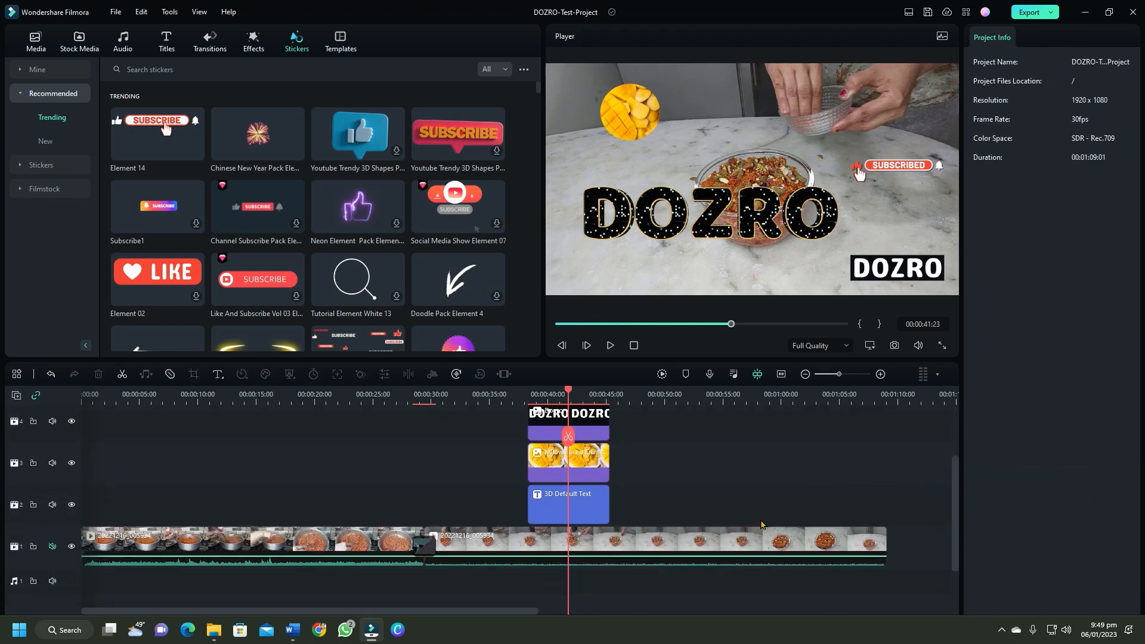
pyautogui.click(740, 537)
pyautogui.rightClick(730, 536)
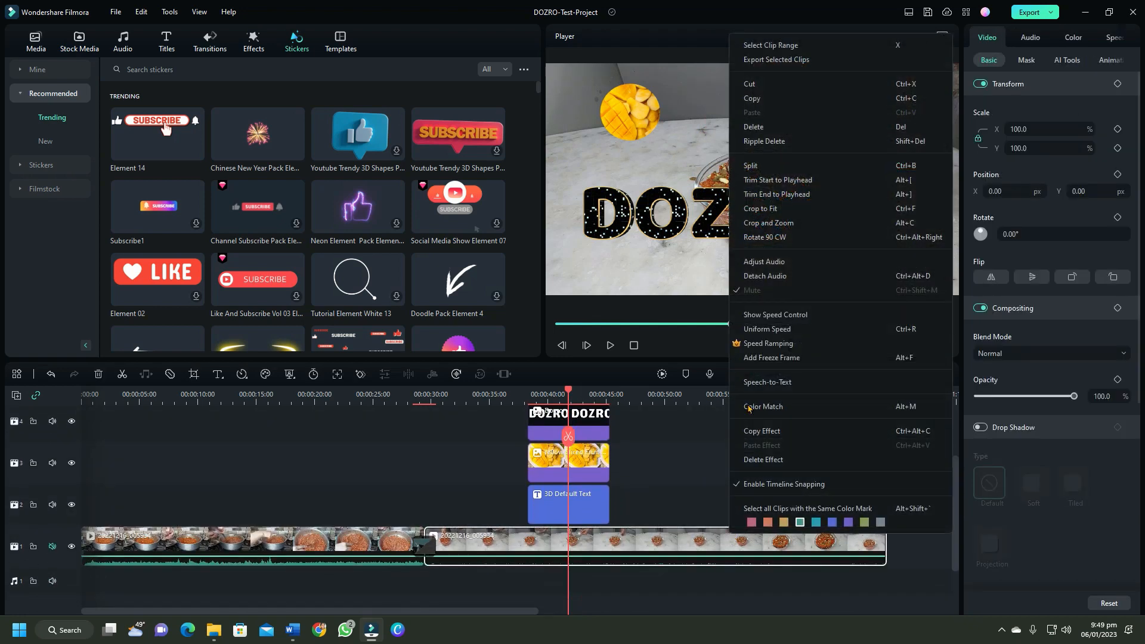
pyautogui.click(764, 278)
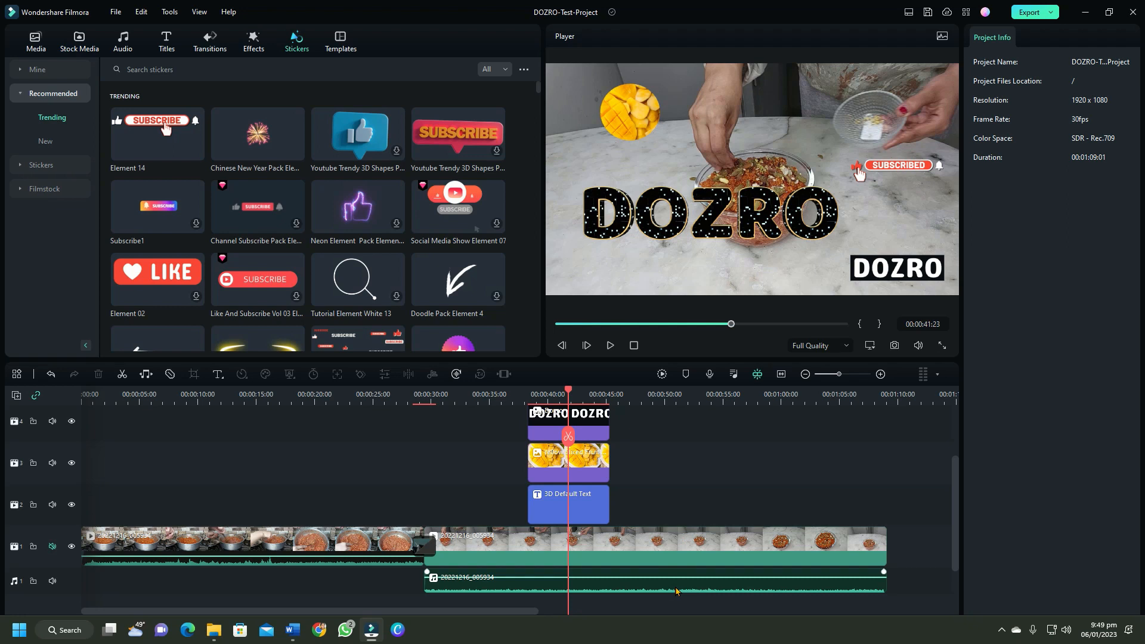
# - Split the detached audio at 00:00:41:23 and 00:00:44:02, and select the short middle piece
pyautogui.click(617, 586)
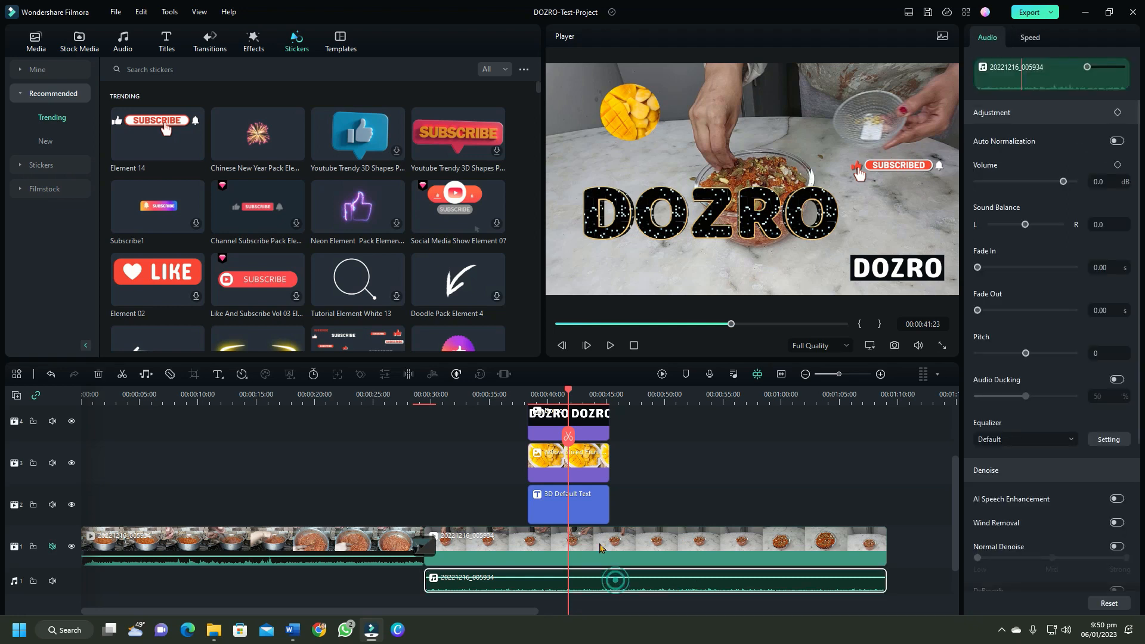
pyautogui.click(568, 437)
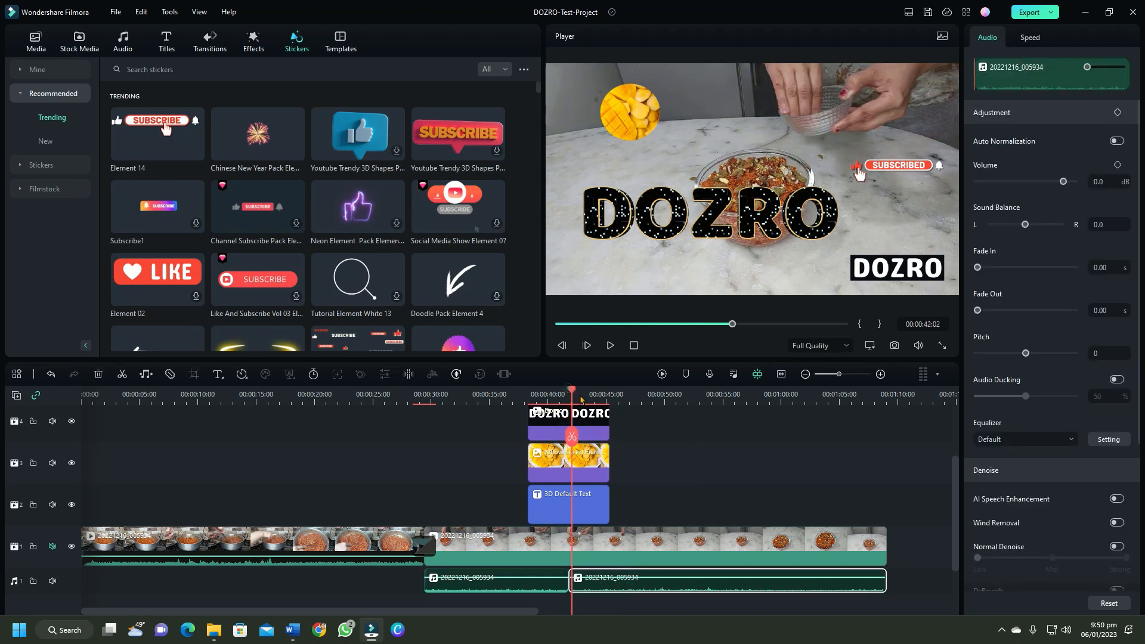
pyautogui.moveTo(571, 398); pyautogui.dragTo(594, 399)
pyautogui.click(596, 436)
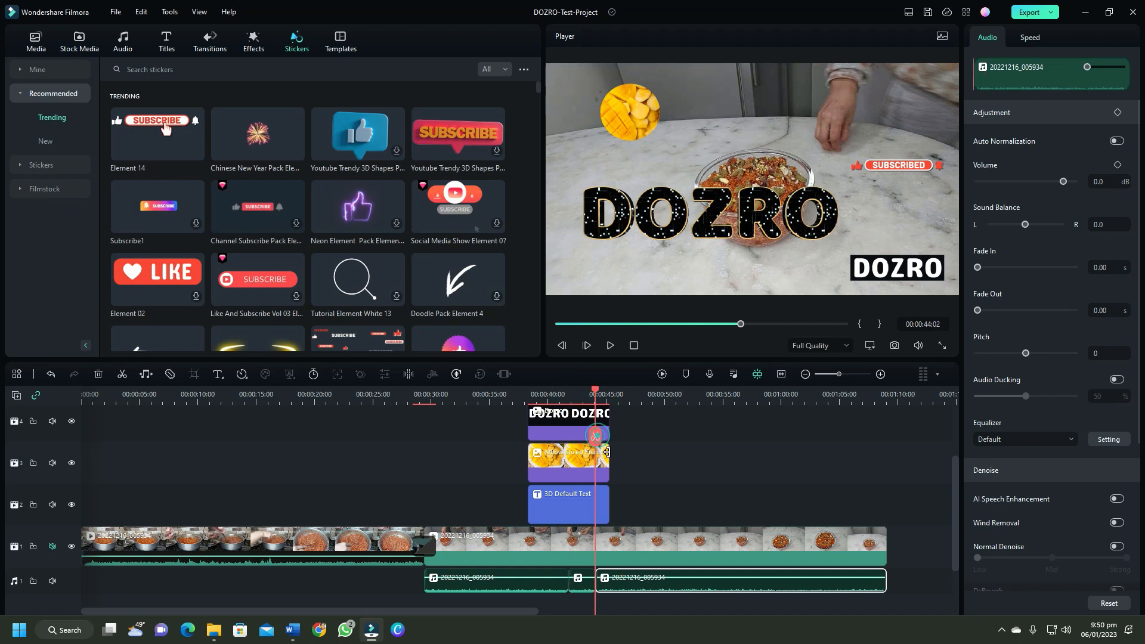
pyautogui.click(585, 591)
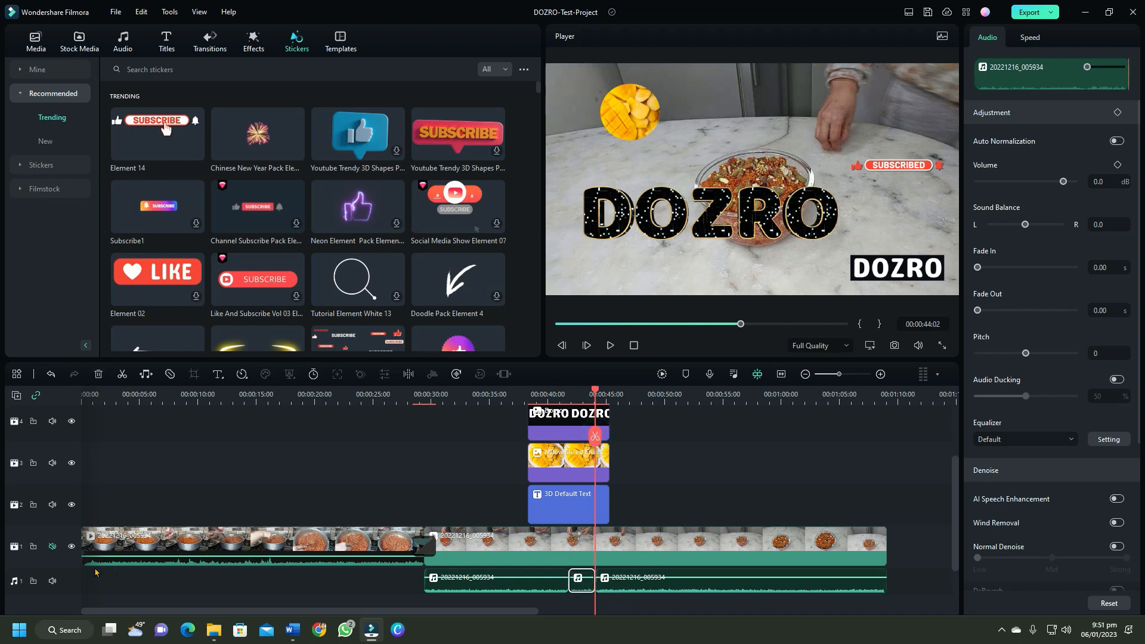
# - Lock and mute audio track 1
pyautogui.click(33, 581)
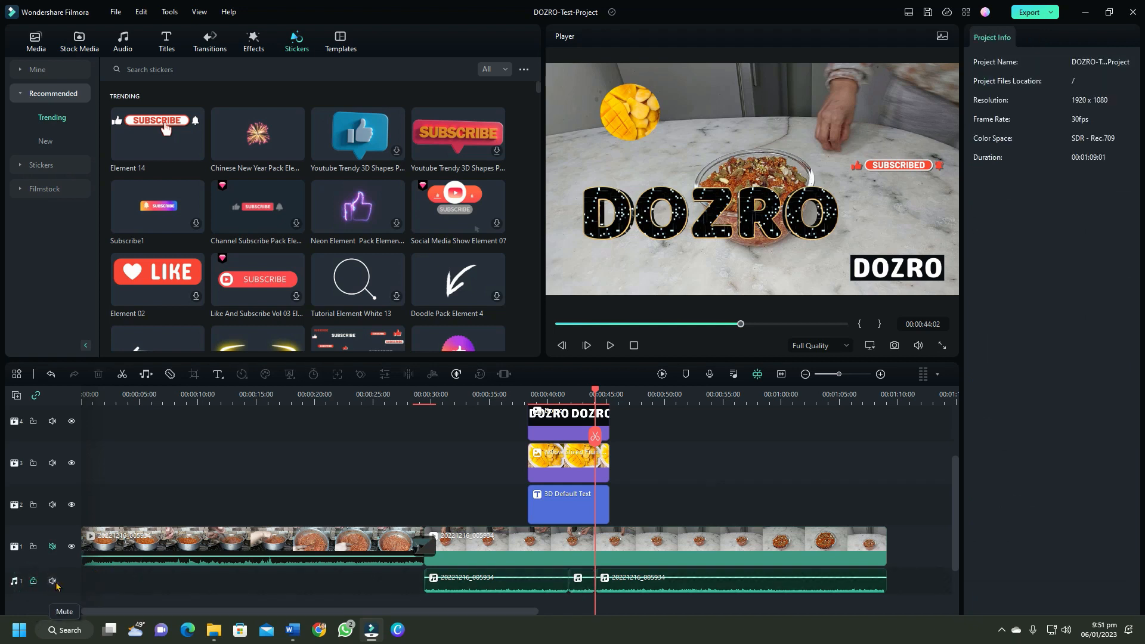
pyautogui.click(52, 581)
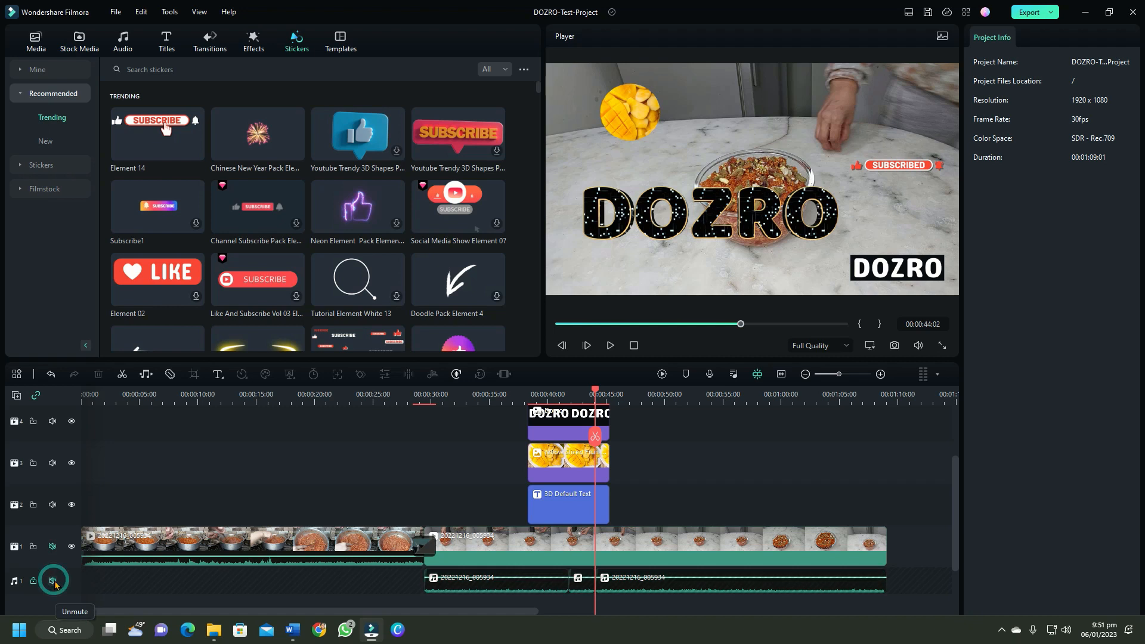
# - Switch the player's preview quality to 1/4, to 1/2, and back to Full Quality
pyautogui.click(846, 350)
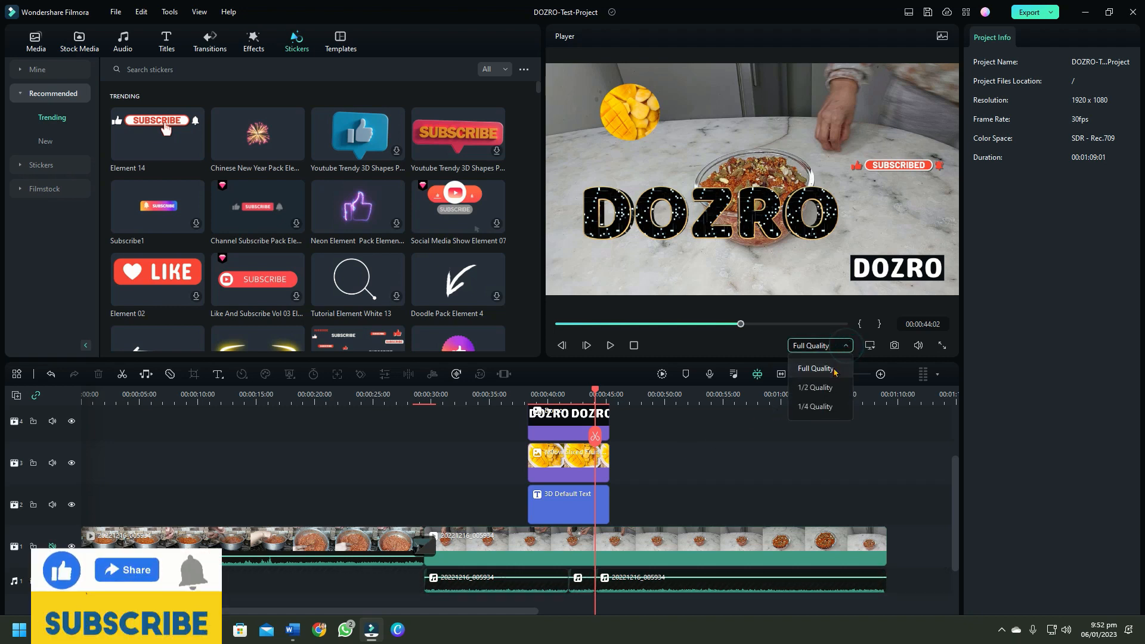
pyautogui.click(824, 406)
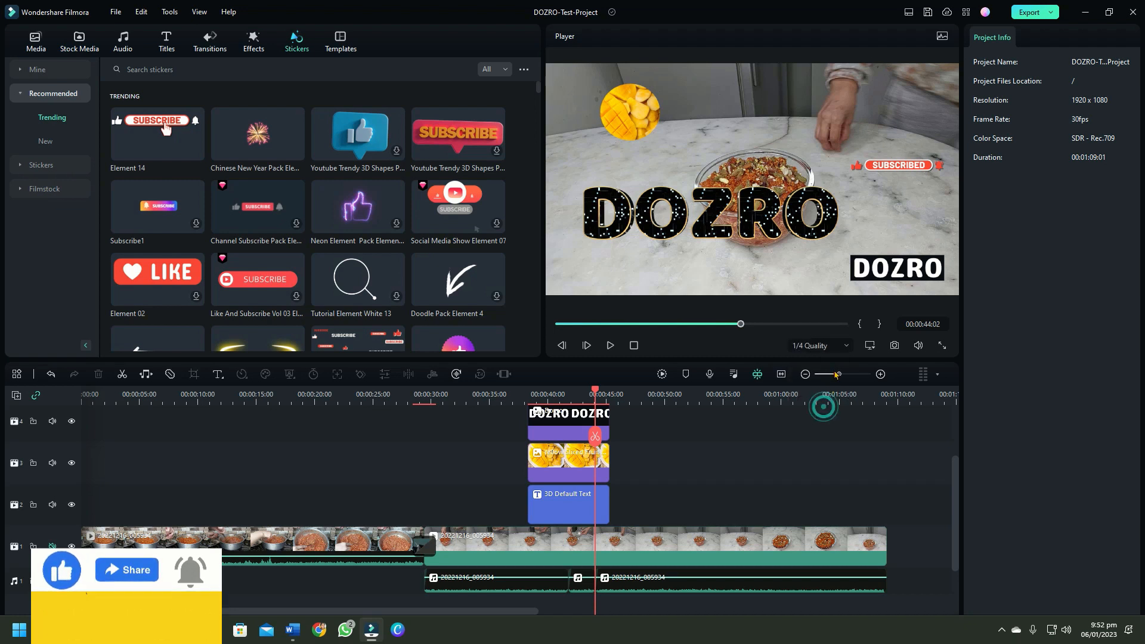
pyautogui.click(846, 347)
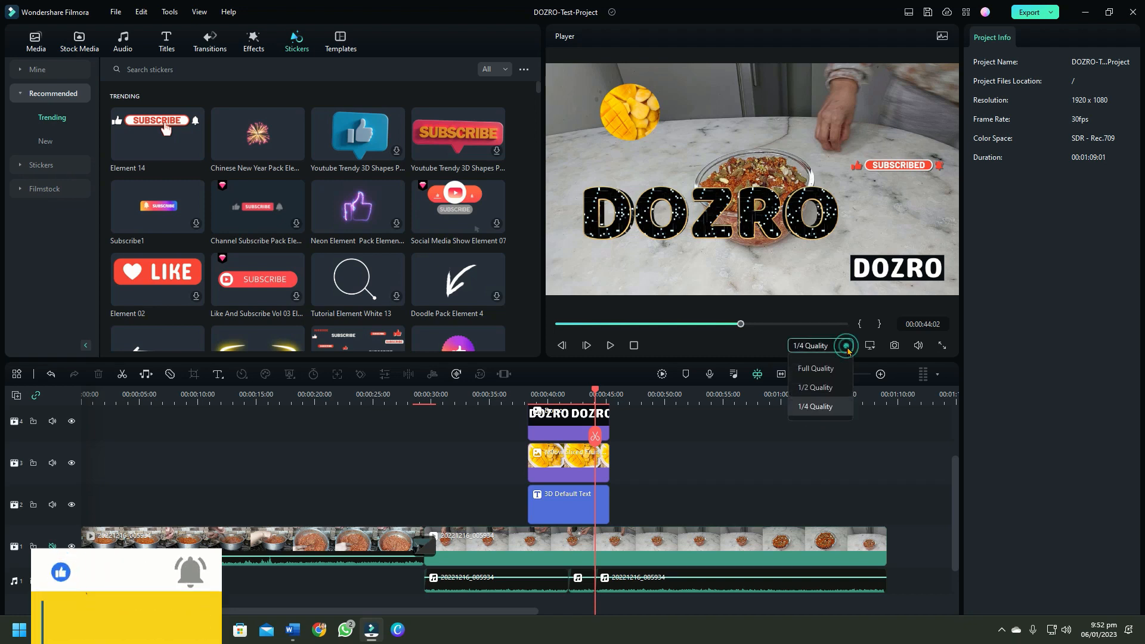
pyautogui.click(816, 391)
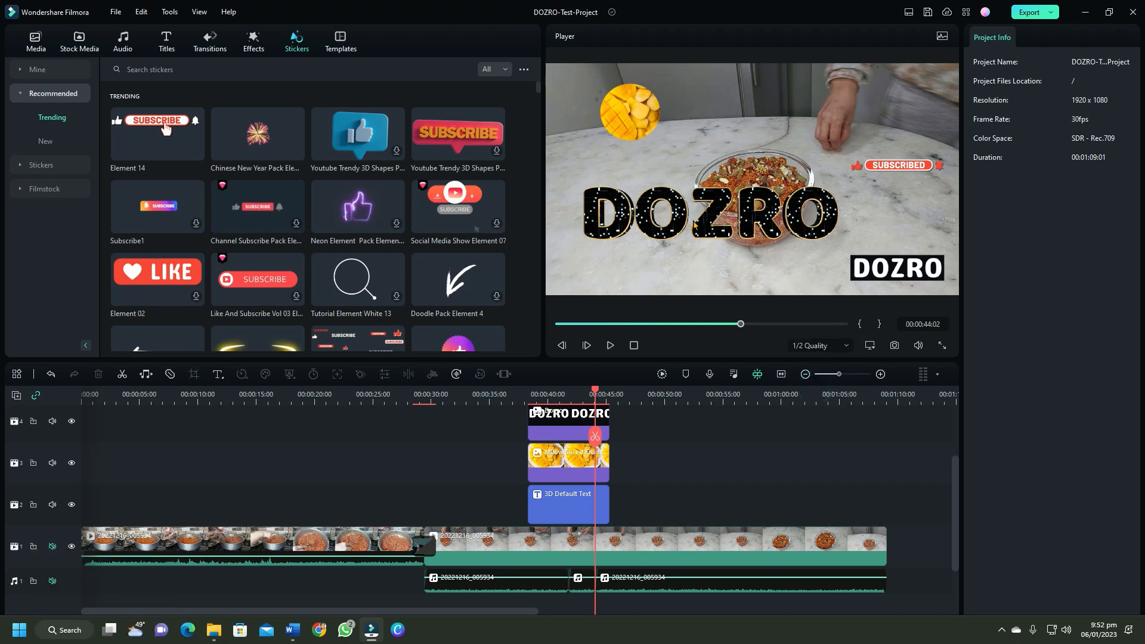
pyautogui.click(851, 348)
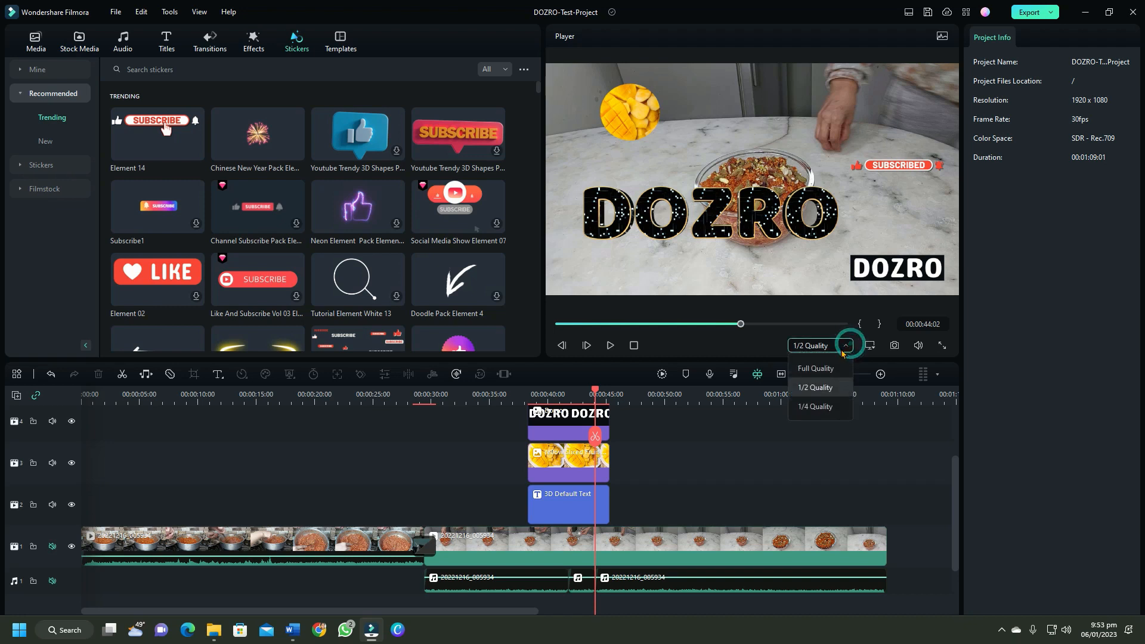
pyautogui.click(815, 368)
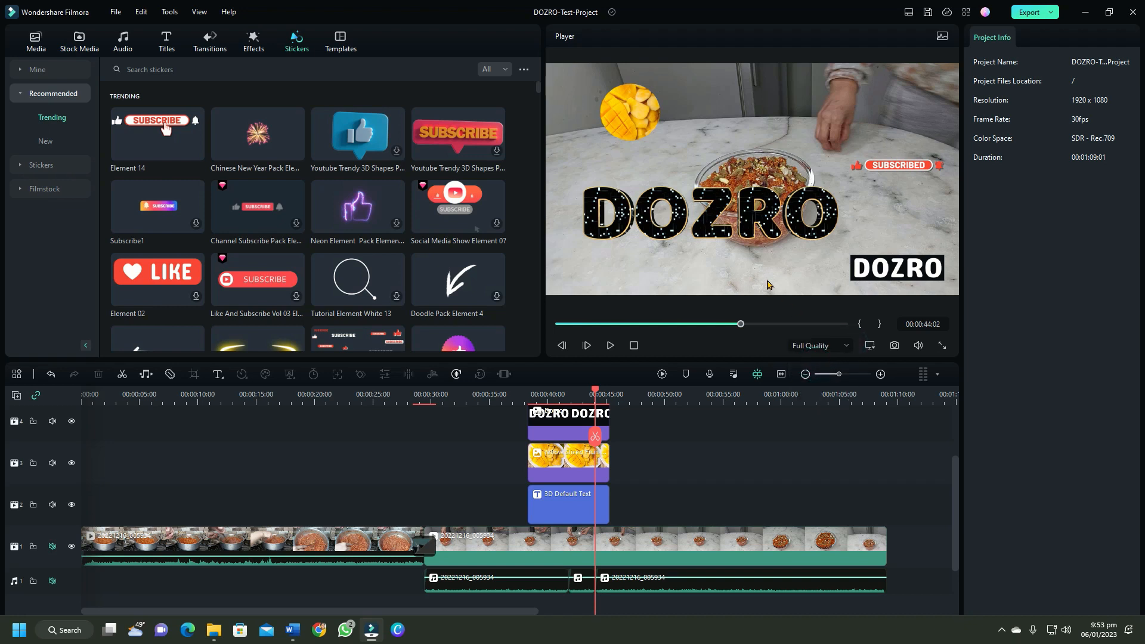
# - Open the snapshot options for the current frame and examine the available image formats
pyautogui.click(895, 347)
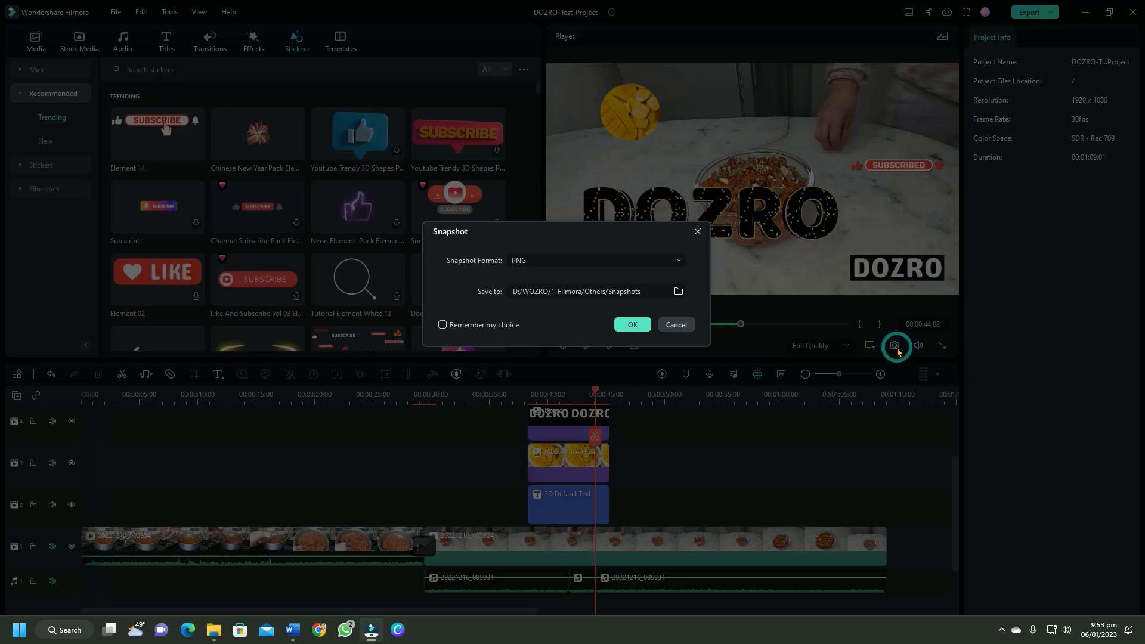
pyautogui.click(677, 262)
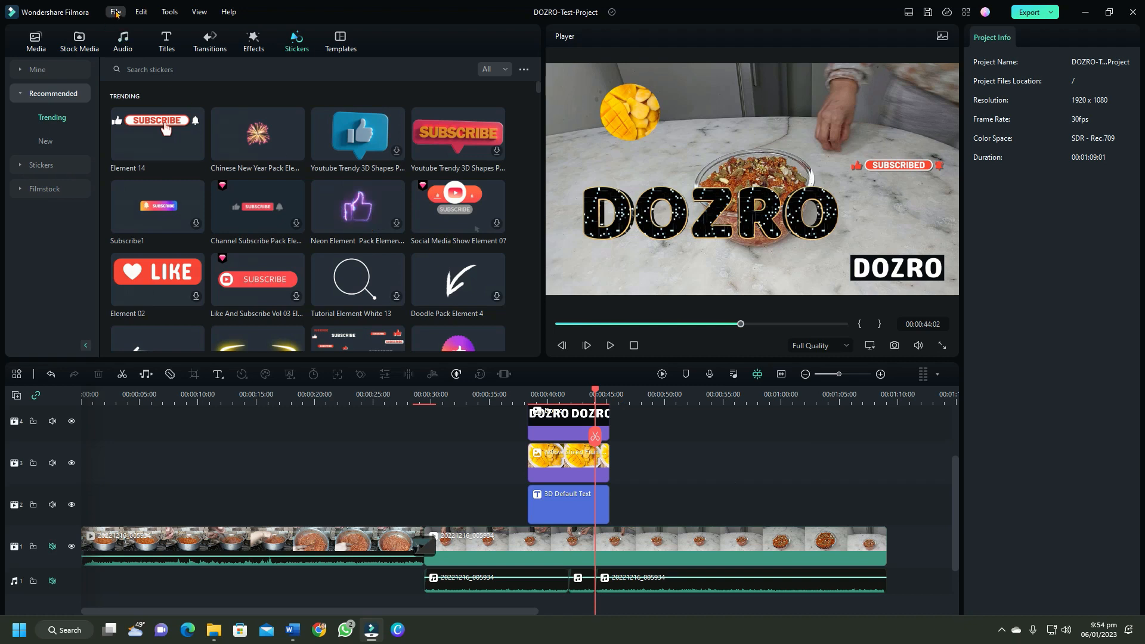
# - Set the project's aspect ratio to 1:1 (Instagram) with a 1080x1080 resolution
pyautogui.click(116, 12)
pyautogui.click(137, 227)
pyautogui.click(645, 224)
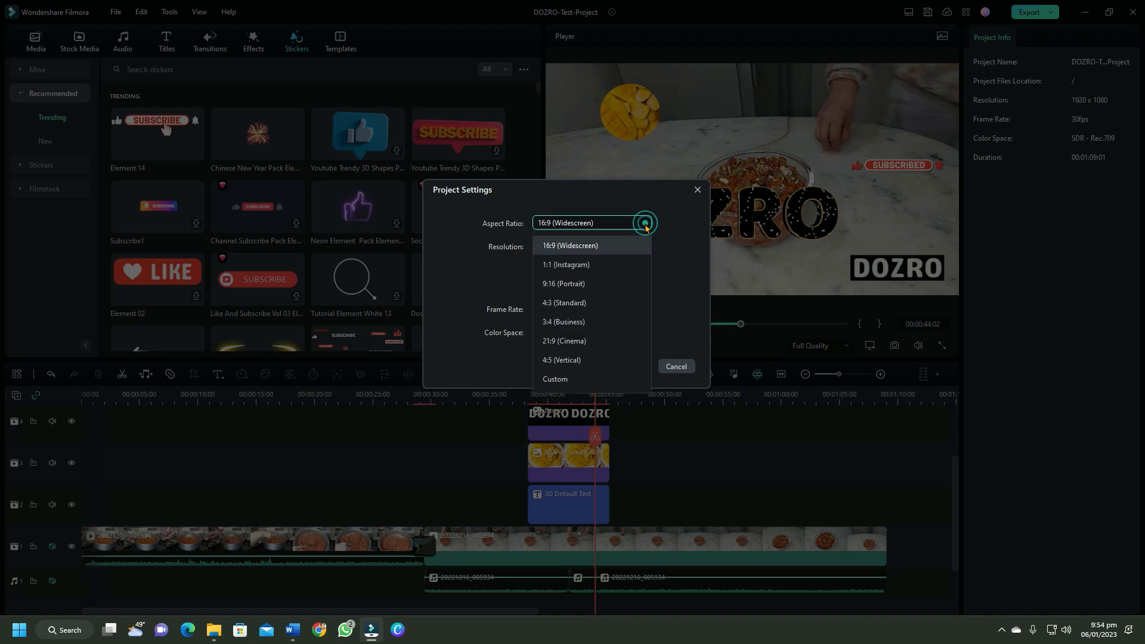
pyautogui.click(573, 269)
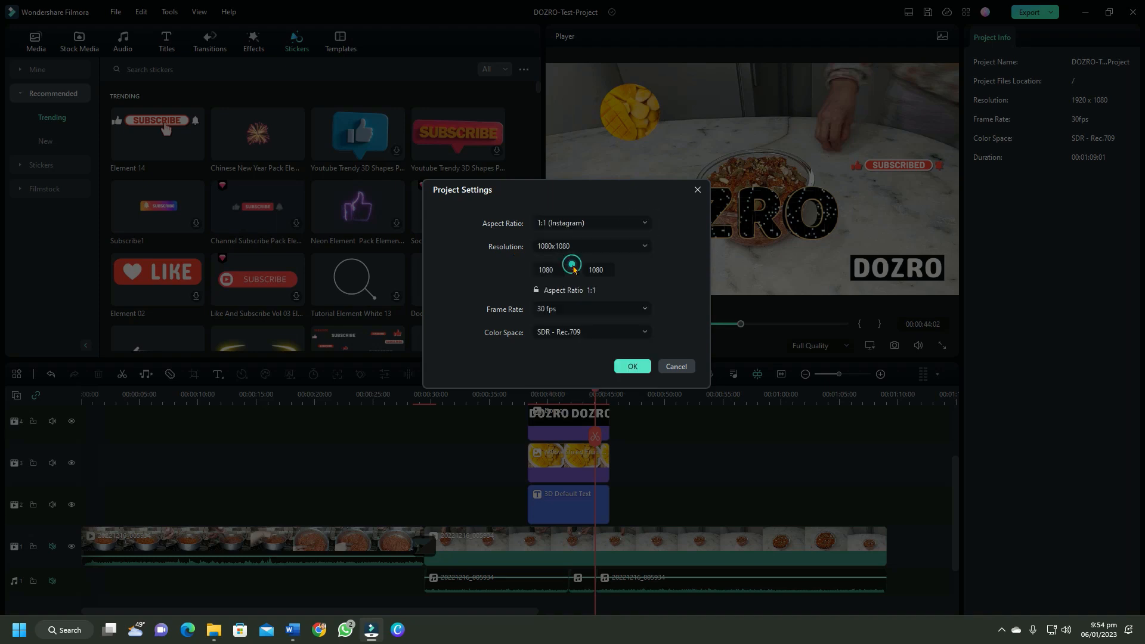
pyautogui.click(631, 366)
# - Undo the aspect ratio change, redo it, and undo it again
pyautogui.hotkey('ctrl', 'z')
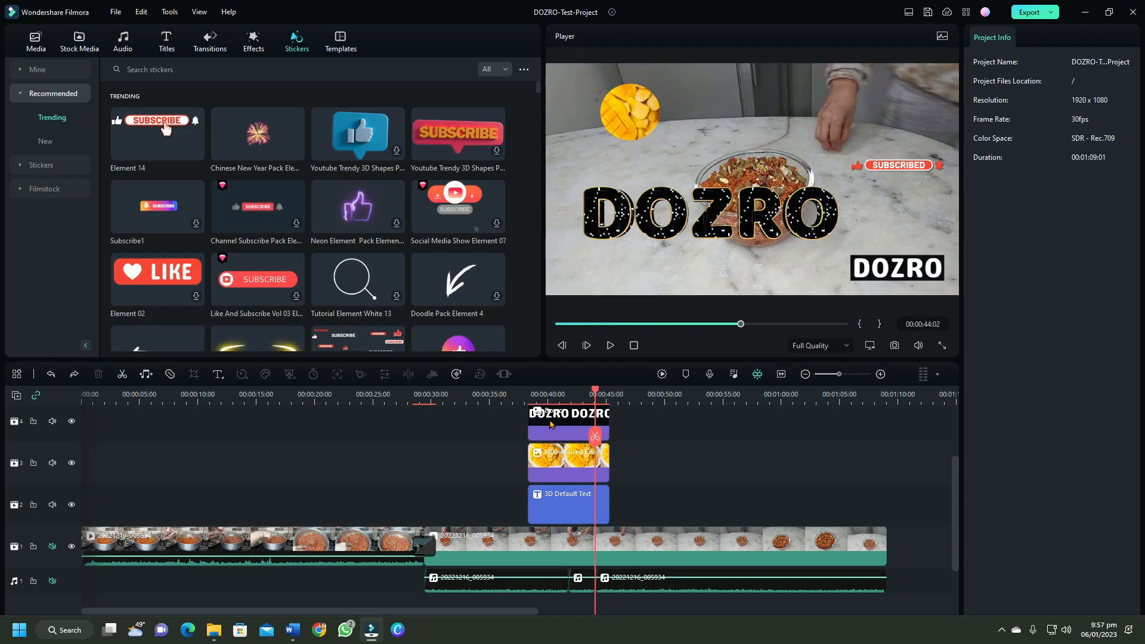
pyautogui.click(75, 376)
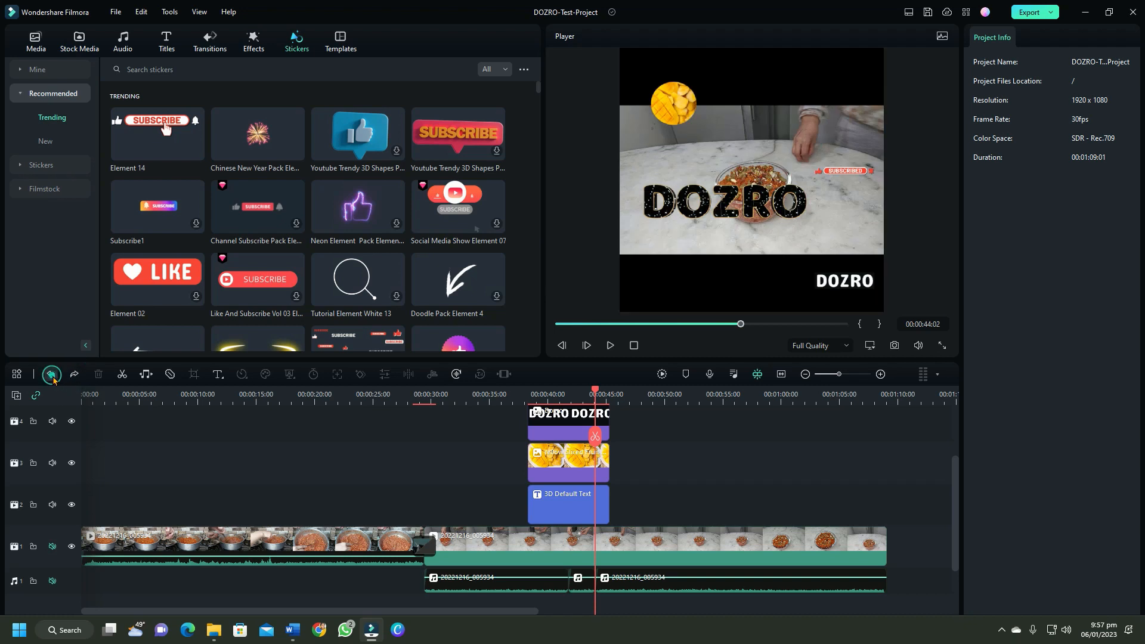
pyautogui.click(75, 375)
pyautogui.click(54, 373)
# - Preview the composed frame in full screen and return to the editing view
pyautogui.moveTo(843, 379)
pyautogui.mouseDown()
pyautogui.moveTo(826, 380)
pyautogui.moveTo(845, 383)
pyautogui.mouseUp()
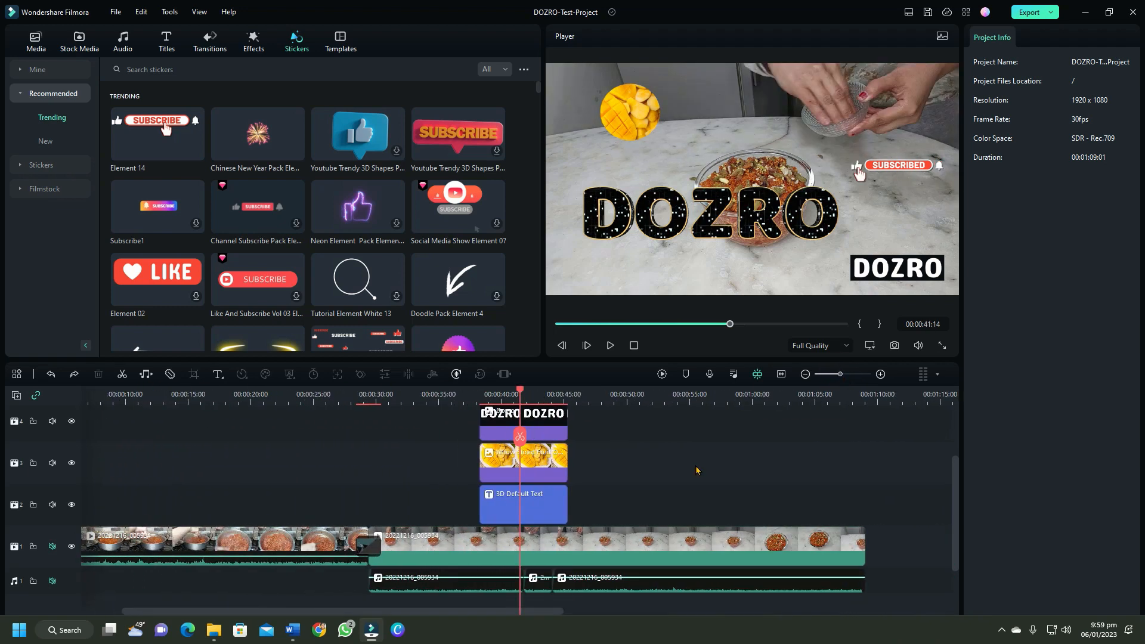
pyautogui.click(942, 346)
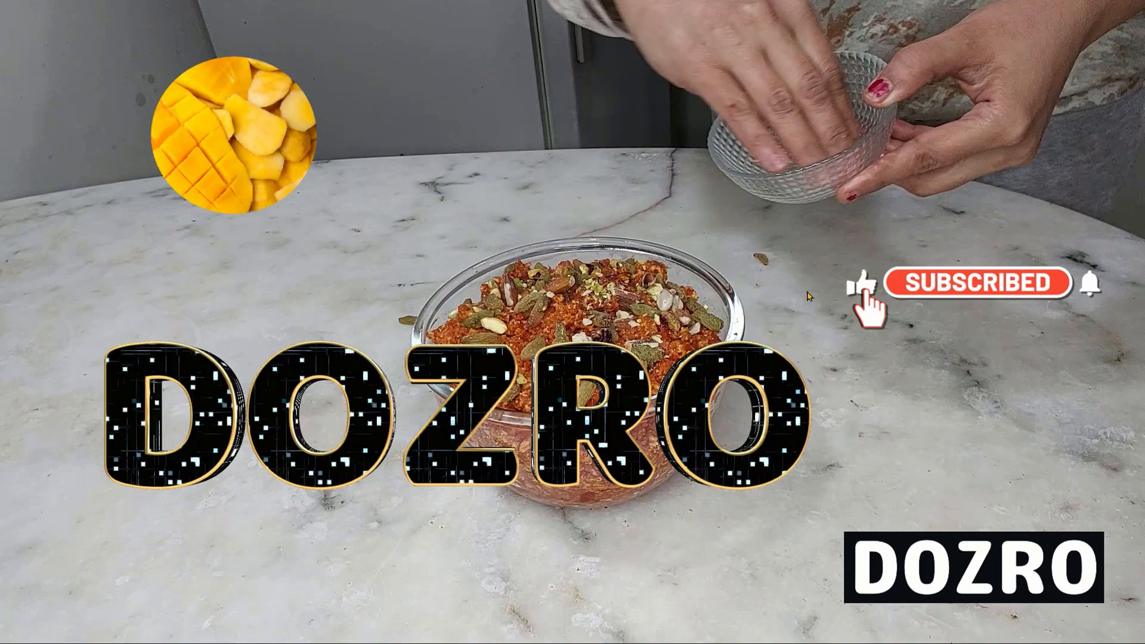
pyautogui.click(1127, 631)
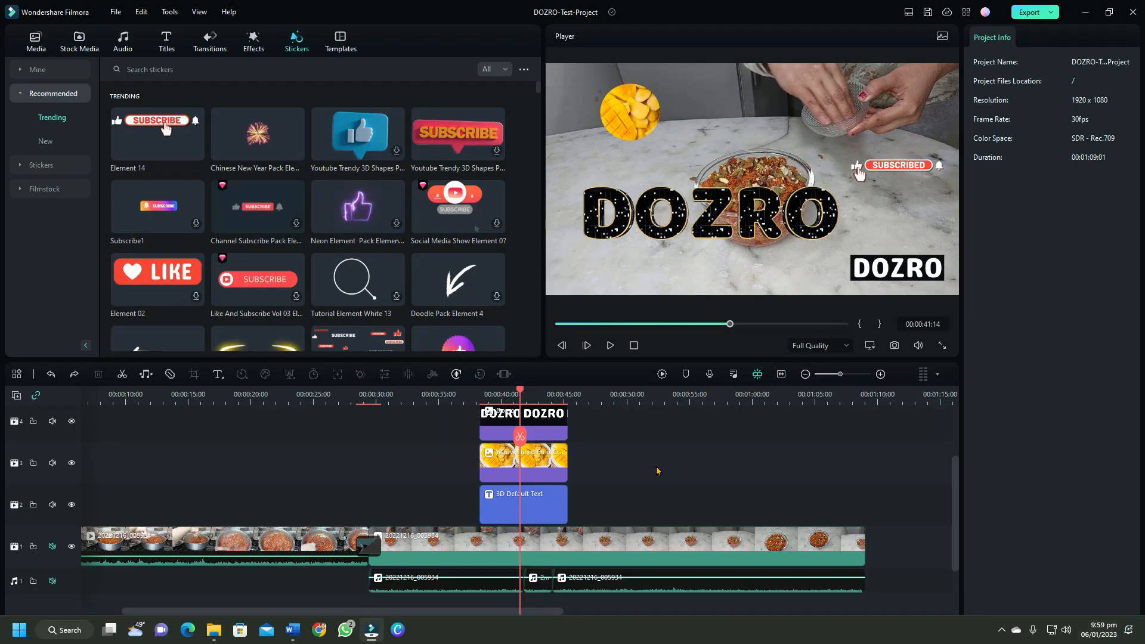
# - Show the project media library and view its recording options
pyautogui.click(35, 52)
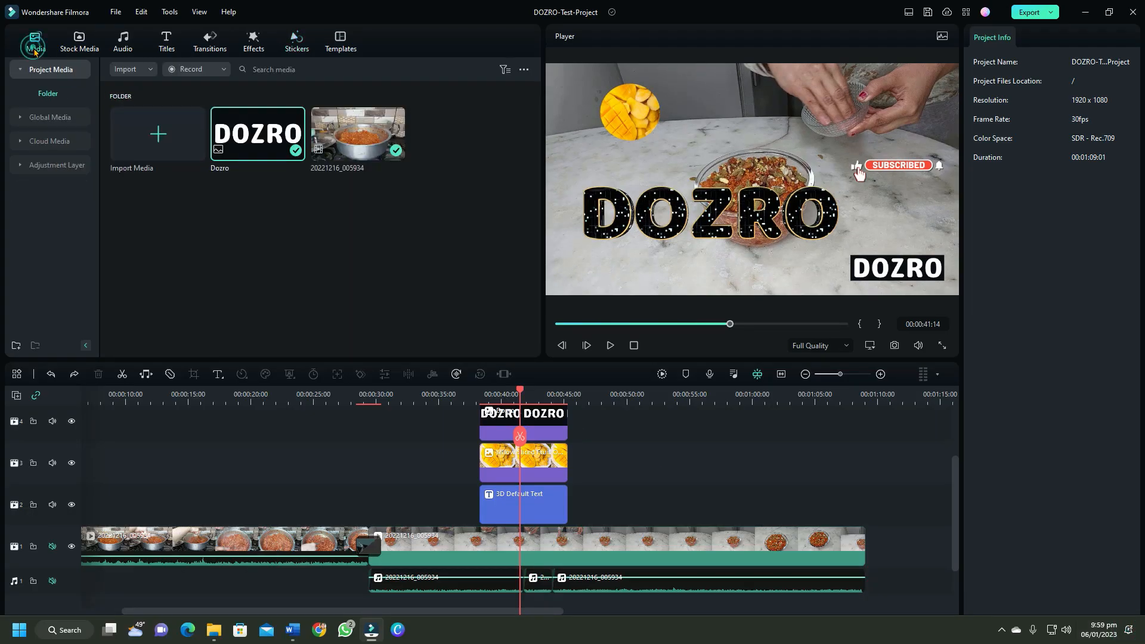
pyautogui.click(224, 70)
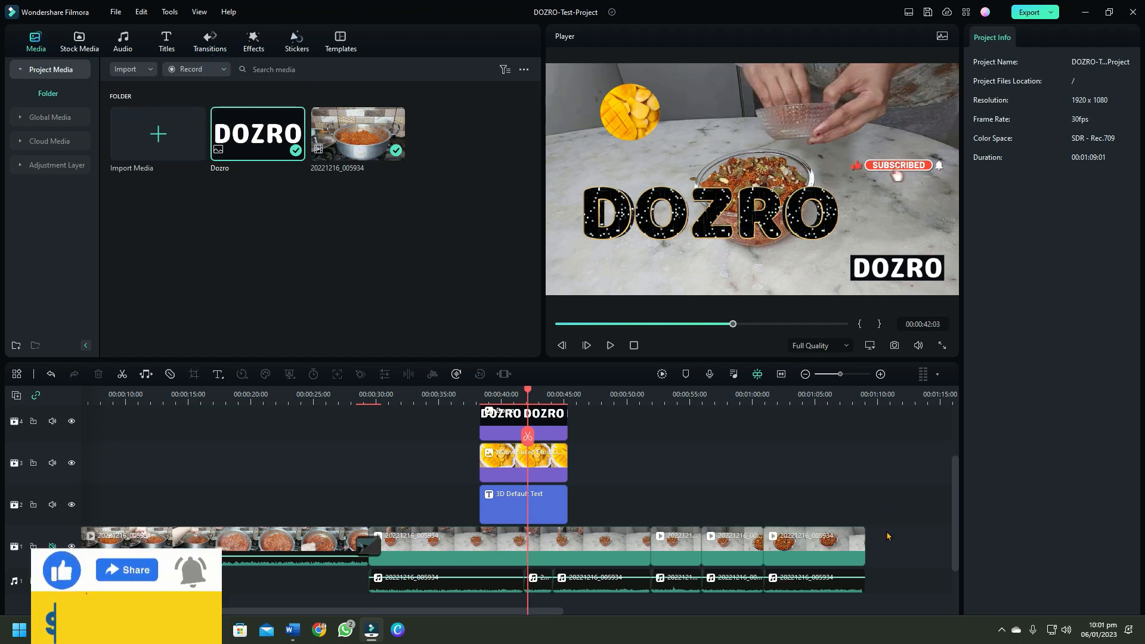
# - Select the last three clips on video track 1, open the export for only those clips, and dismiss it
pyautogui.moveTo(889, 535); pyautogui.dragTo(679, 555)
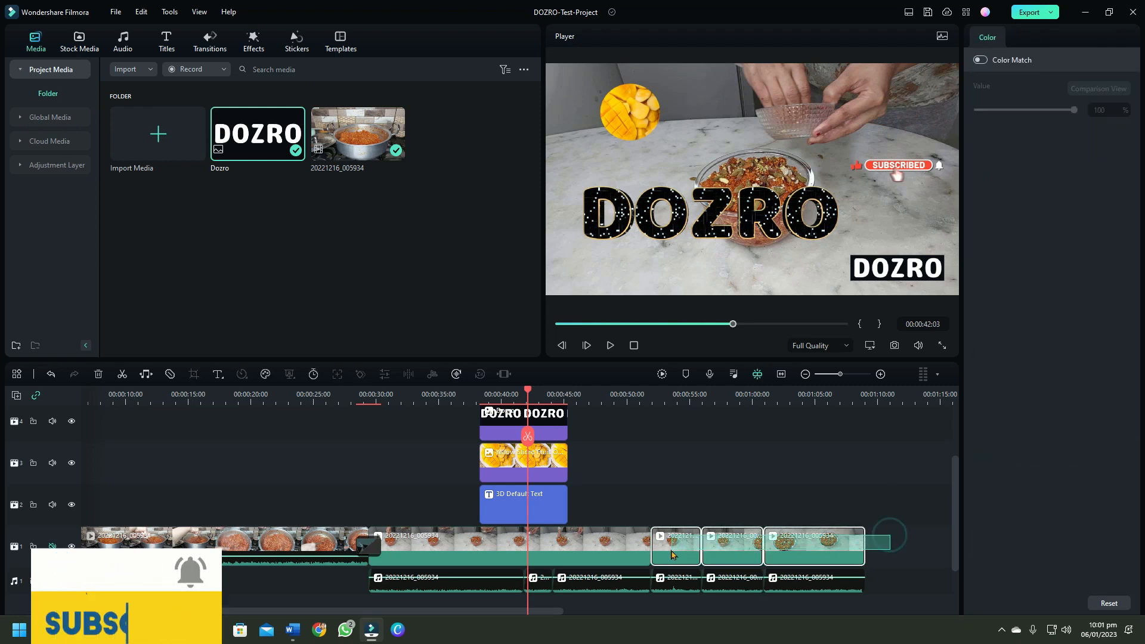
pyautogui.rightClick(734, 546)
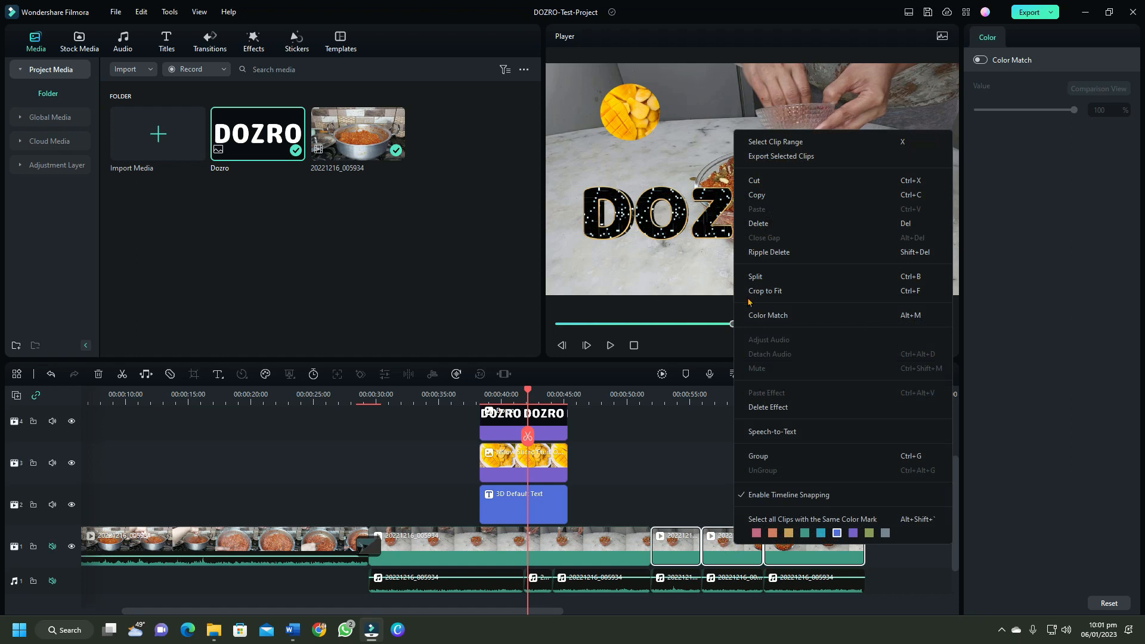
pyautogui.click(791, 157)
pyautogui.press('Escape')
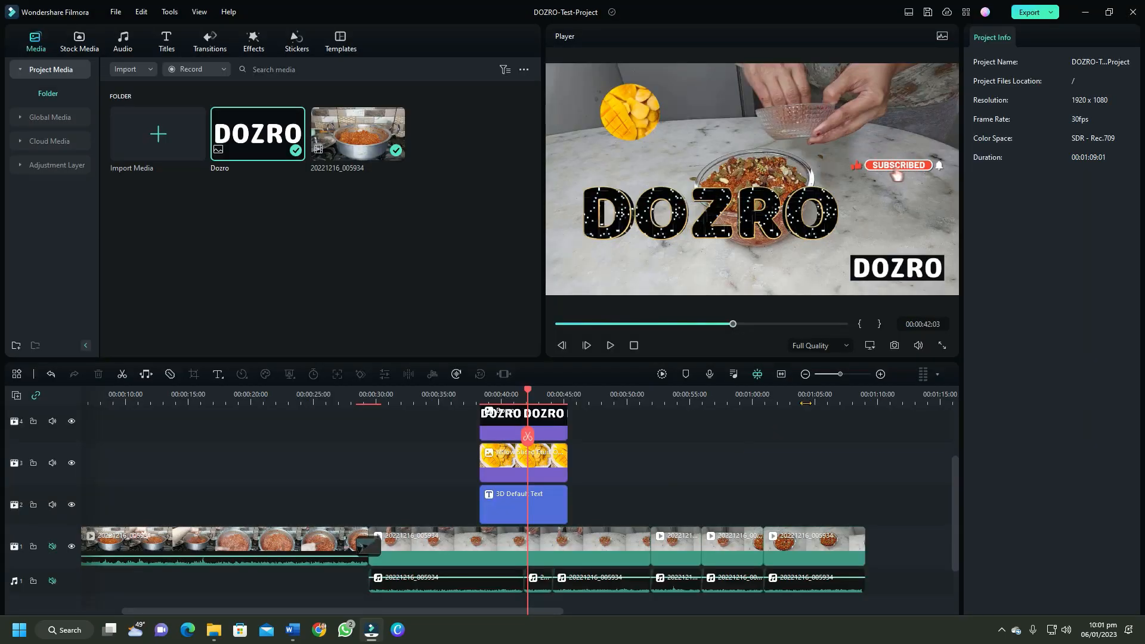
# - Open the project's detailed MP4 export settings and set the quality to Recommend
pyautogui.click(1037, 17)
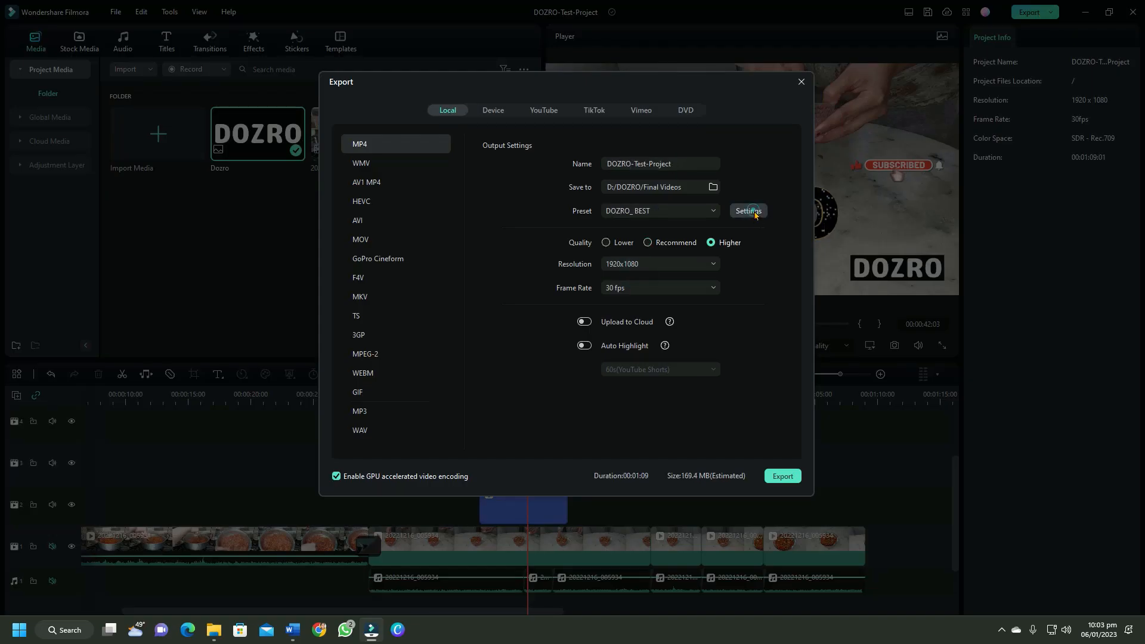
pyautogui.click(753, 212)
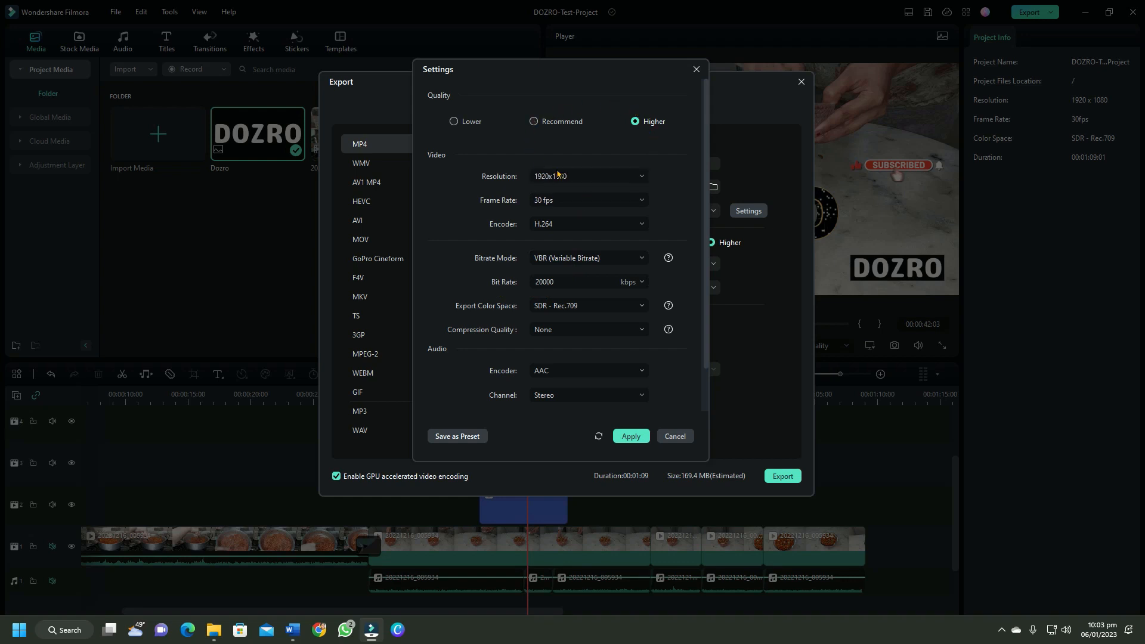
pyautogui.click(535, 122)
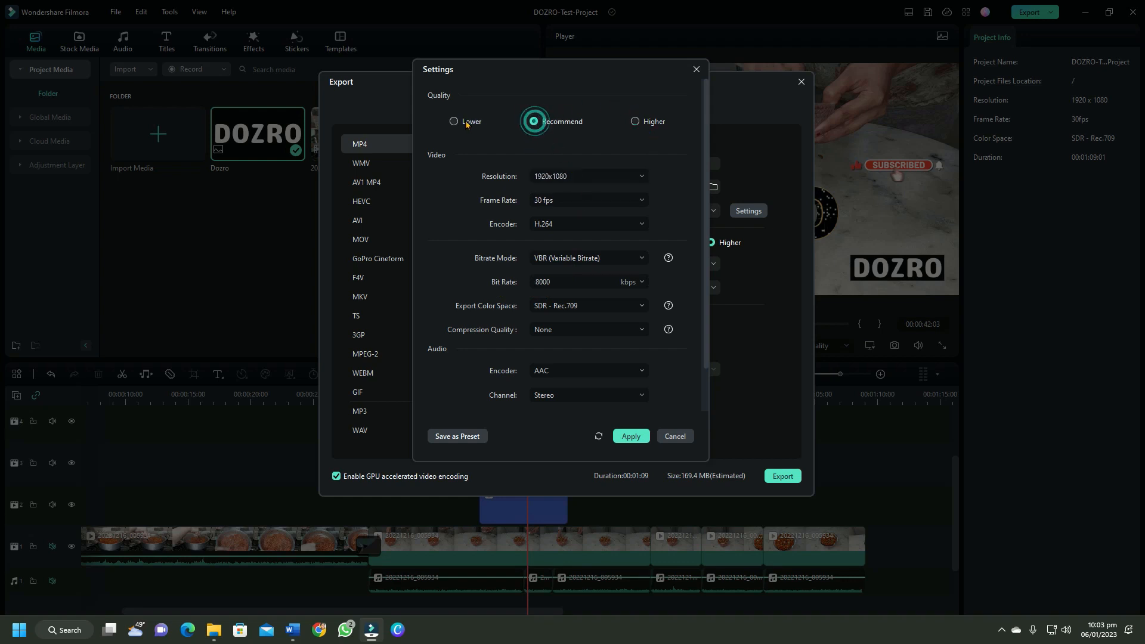